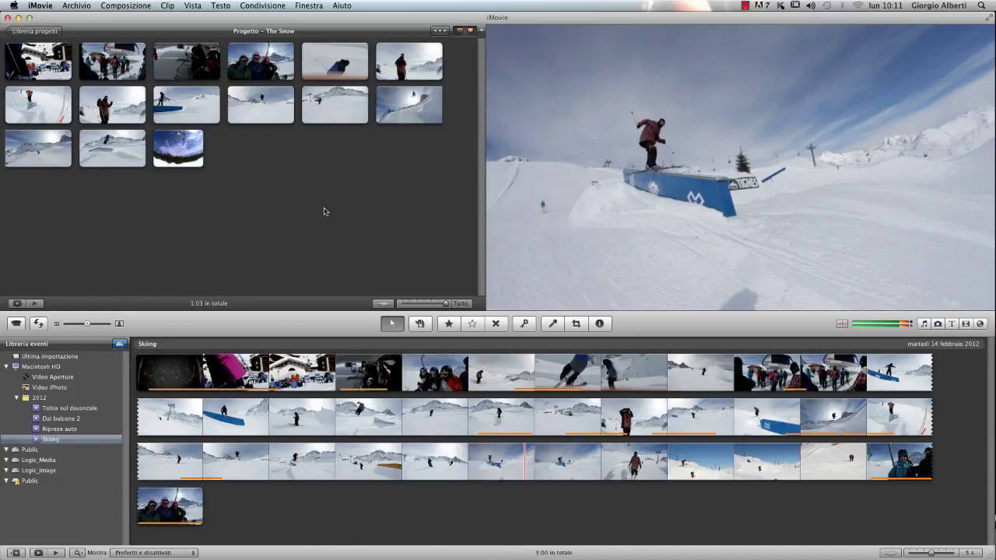
# Step: Browse the available transitions and add a Dissolv. al nero transition before the project's first clip
pyautogui.click(966, 324)
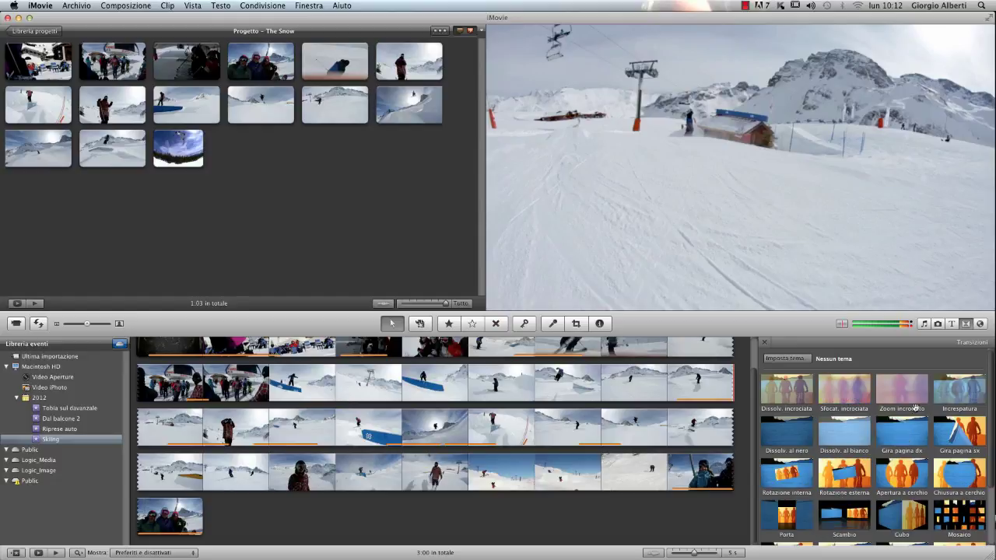
pyautogui.scroll(-2, 993, 389)
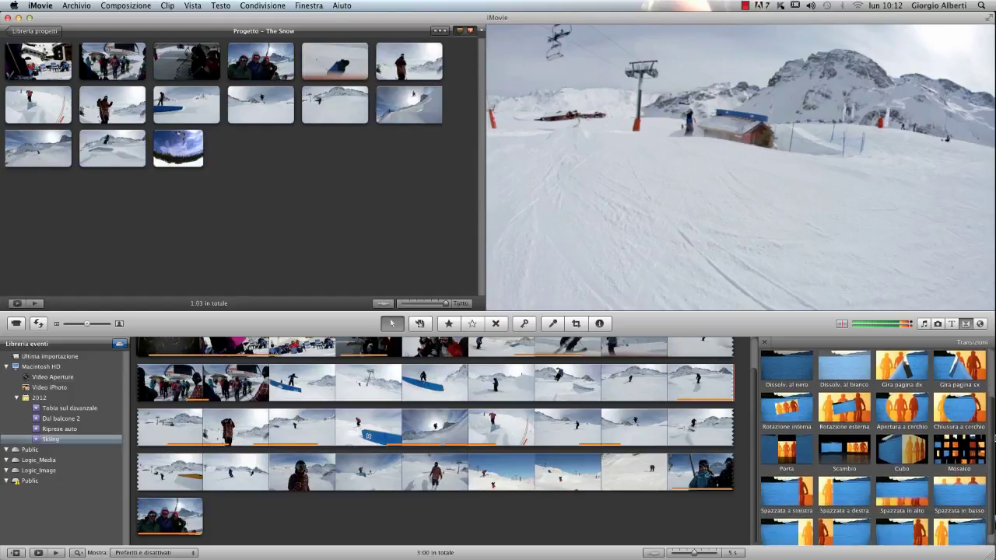
pyautogui.scroll(2, 993, 405)
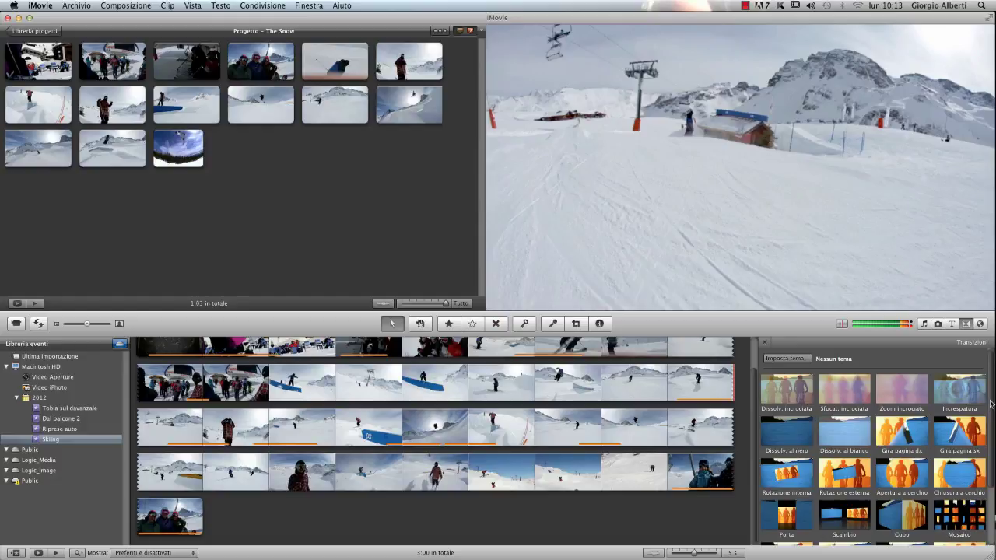
pyautogui.scroll(-3, 988, 425)
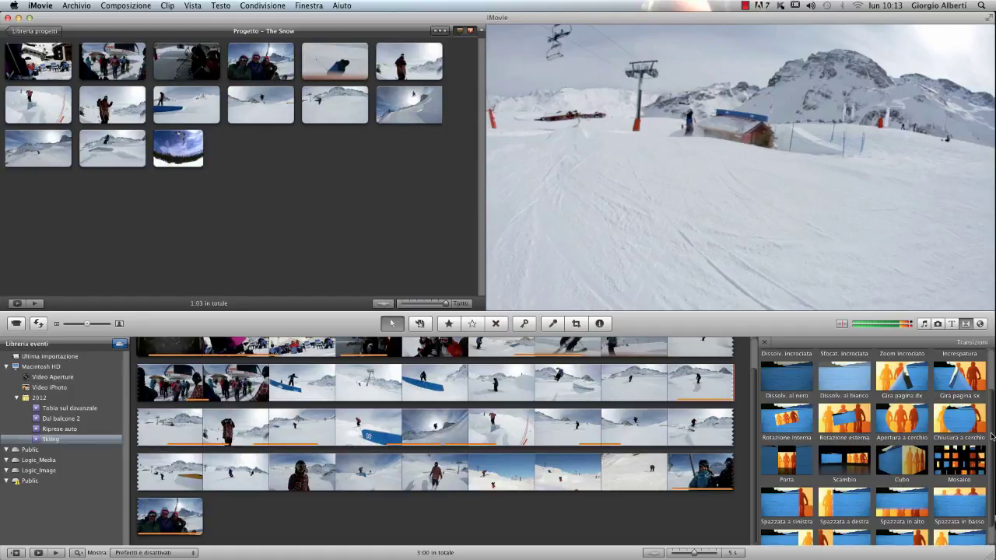
pyautogui.scroll(3, 993, 489)
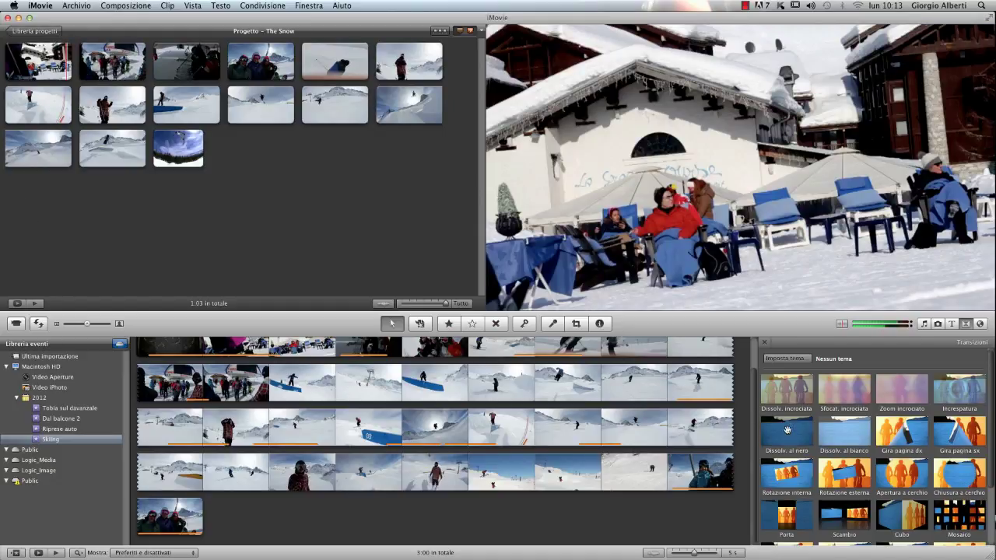
pyautogui.moveTo(787, 433); pyautogui.dragTo(5, 70)
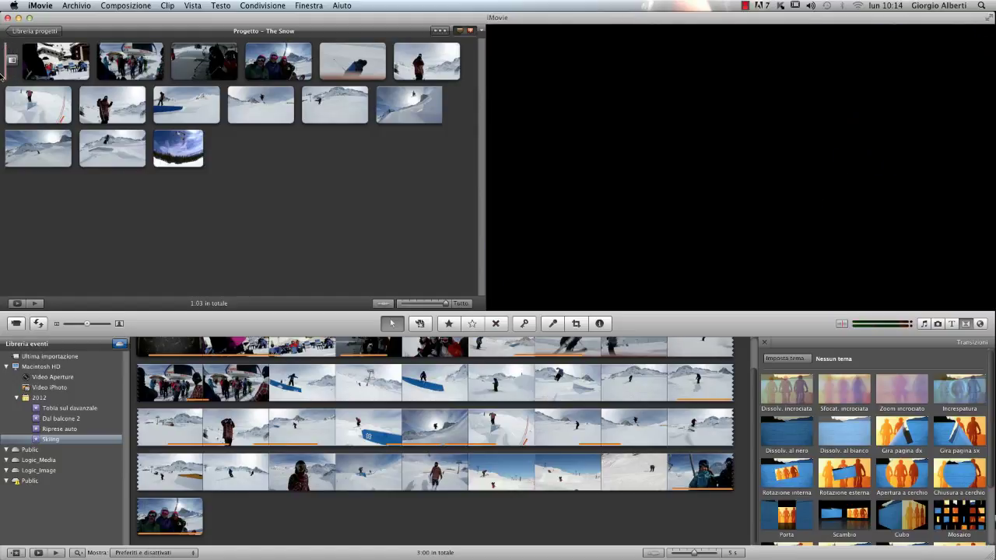
# Step: Mute the computer's sound and play the project's opening to preview the fade from black
pyautogui.press('XF86AudioMute')
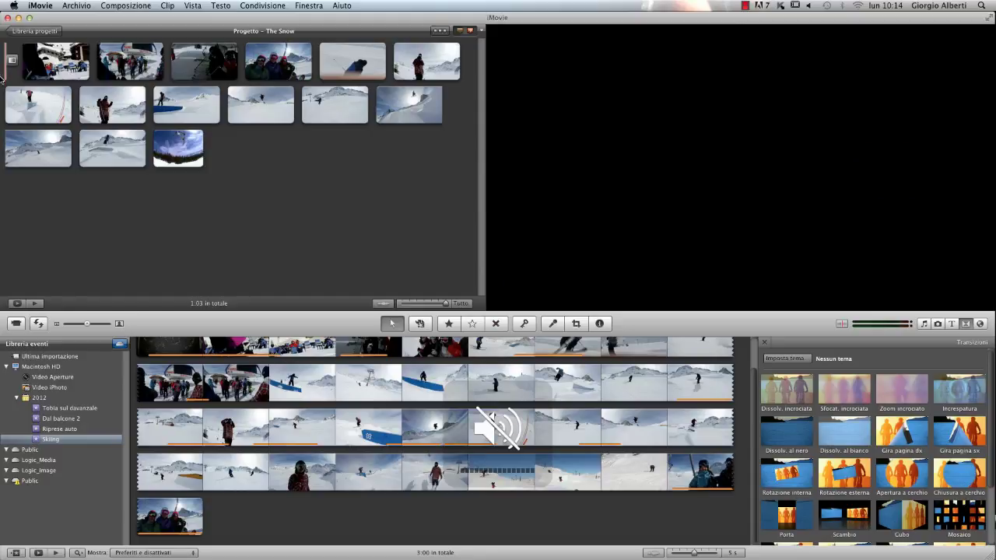
pyautogui.press('space')
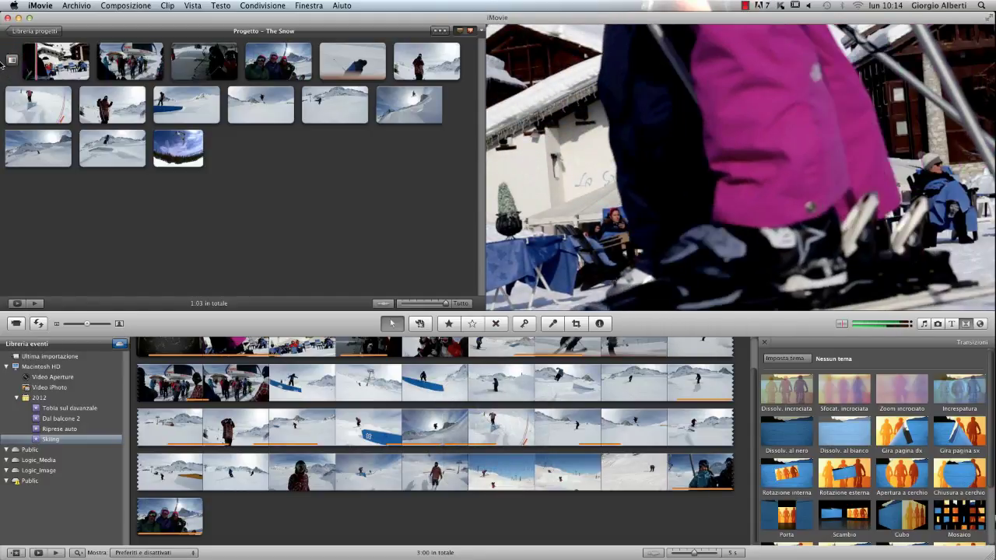
pyautogui.press('space')
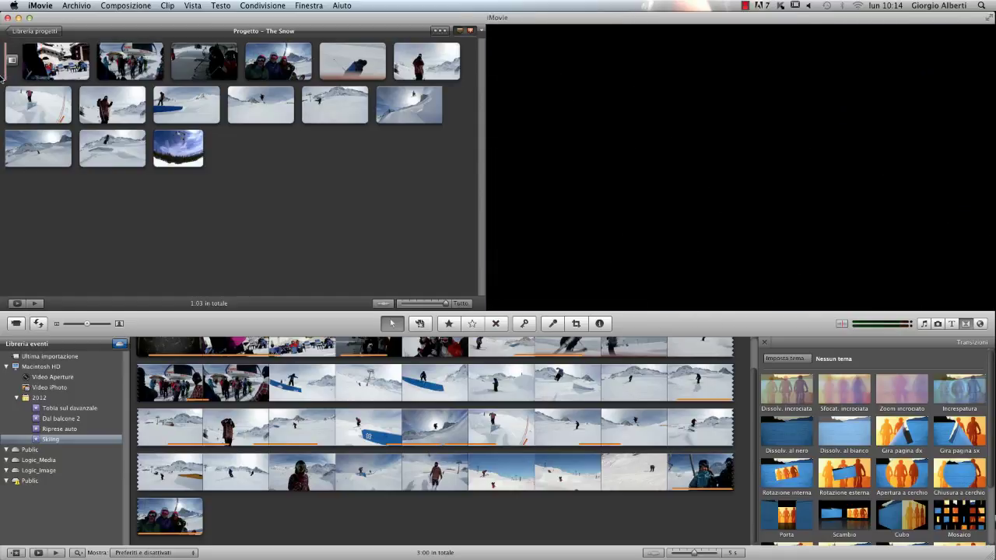
pyautogui.press('space')
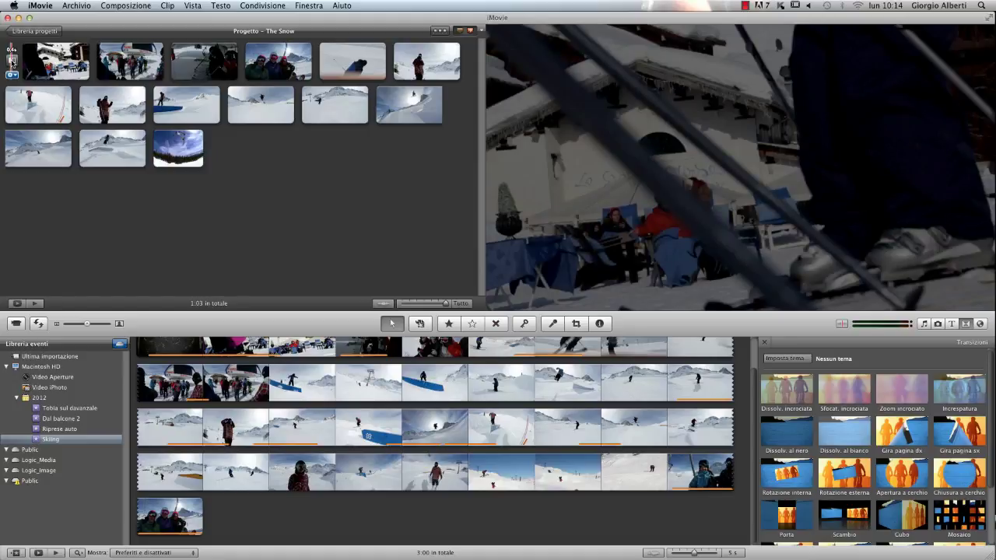
# Step: Set the opening transition's duration to 1 second with Applica a tutte le transizioni enabled, and preview the result
pyautogui.doubleClick(12, 60)
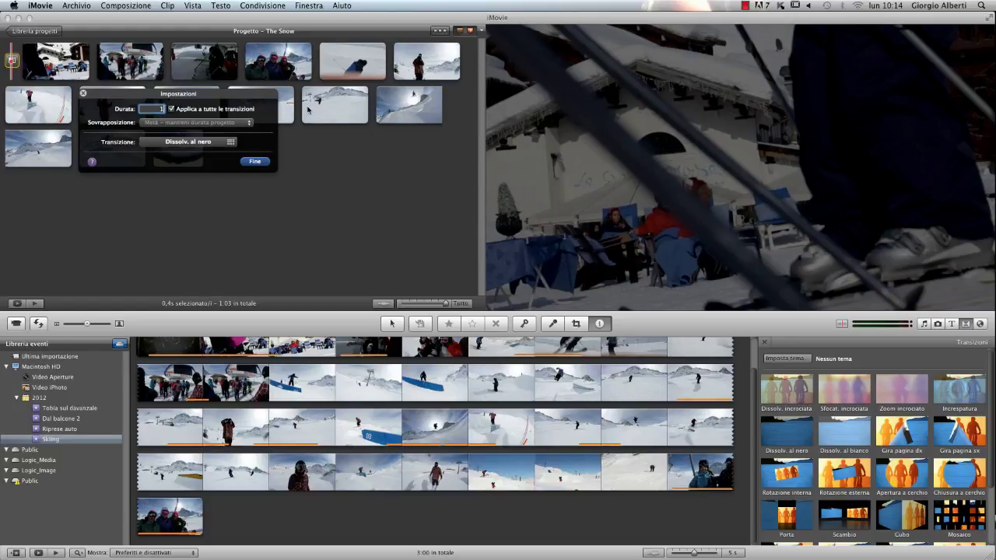
pyautogui.press('Return')
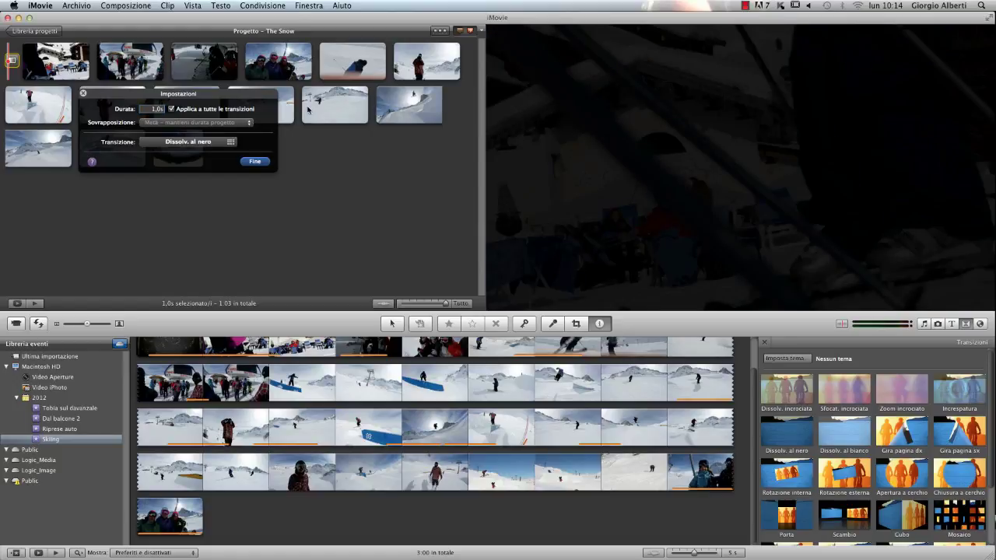
pyautogui.click(255, 162)
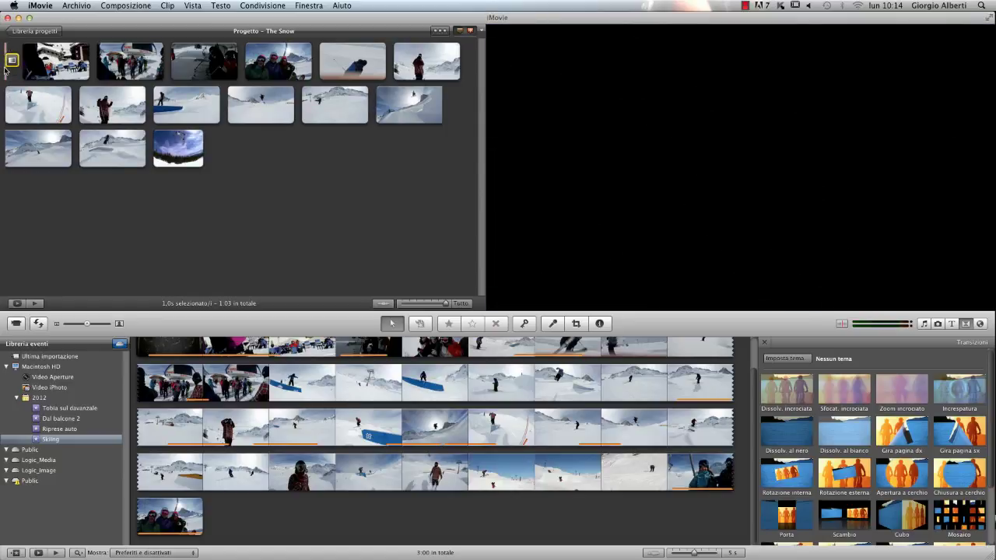
pyautogui.press('space')
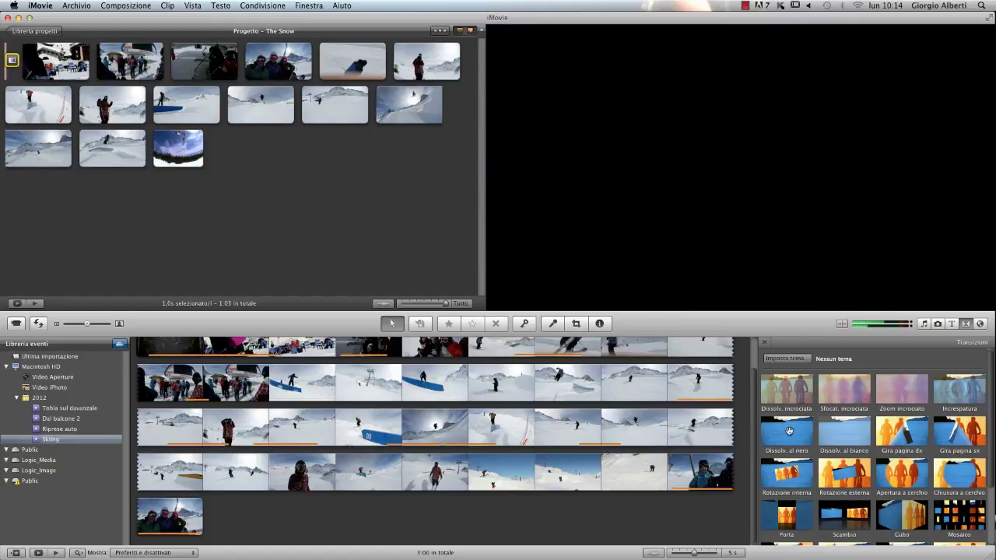
# Step: Add a Dissolv. al nero transition after the project's last clip and preview the ending
pyautogui.moveTo(794, 434); pyautogui.dragTo(221, 153)
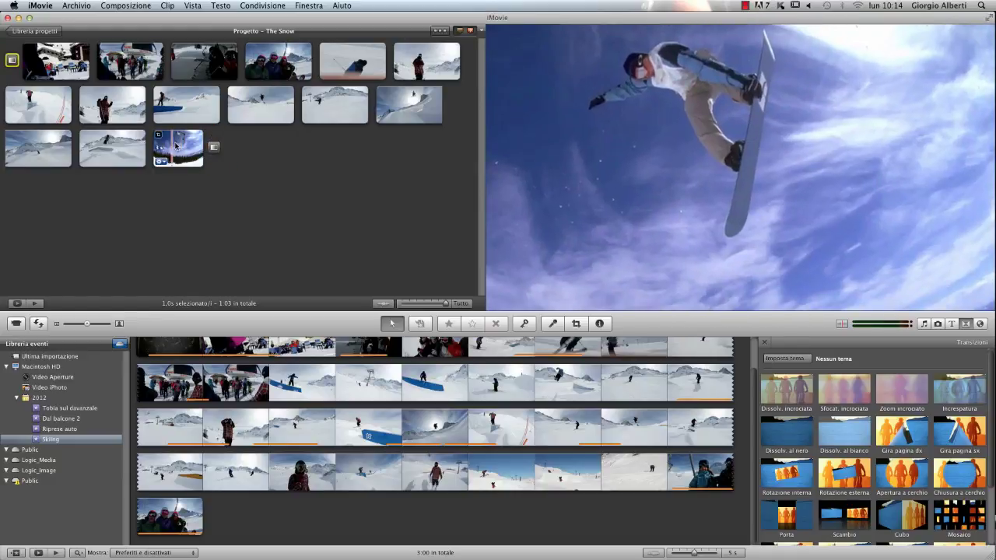
pyautogui.press('space')
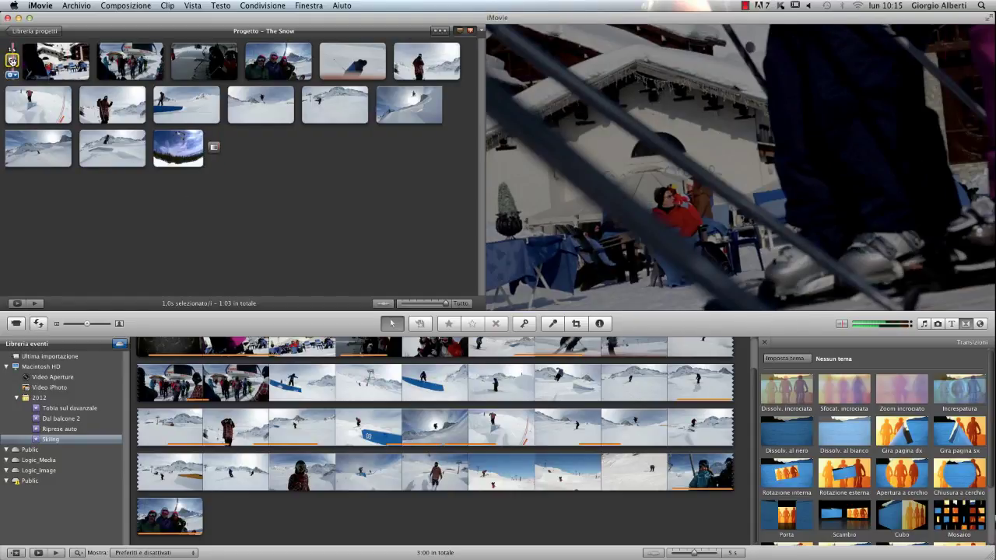
# Step: Review the duration and apply-to-all settings of the opening and closing transitions
pyautogui.click(12, 60)
pyautogui.doubleClick(12, 60)
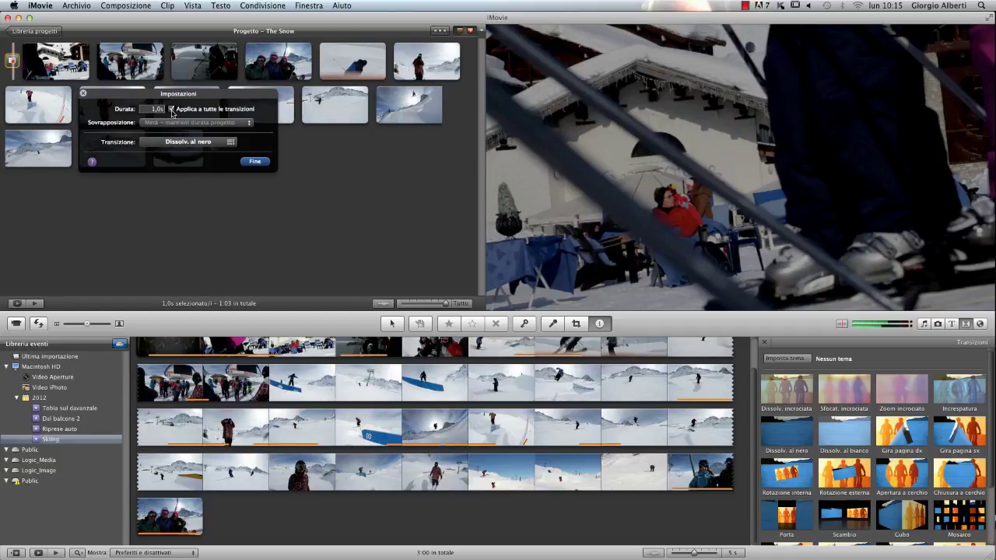
pyautogui.click(254, 162)
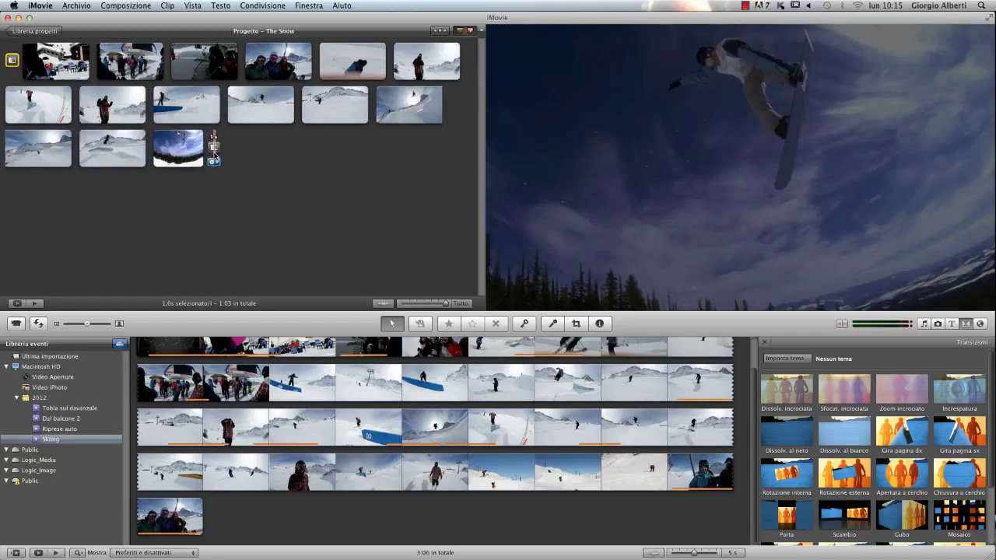
pyautogui.doubleClick(214, 147)
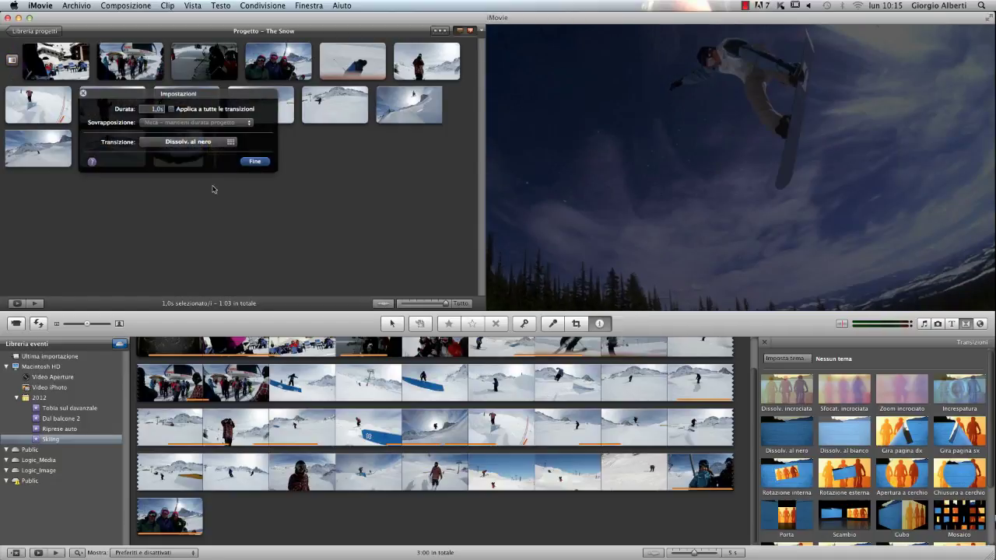
pyautogui.click(255, 162)
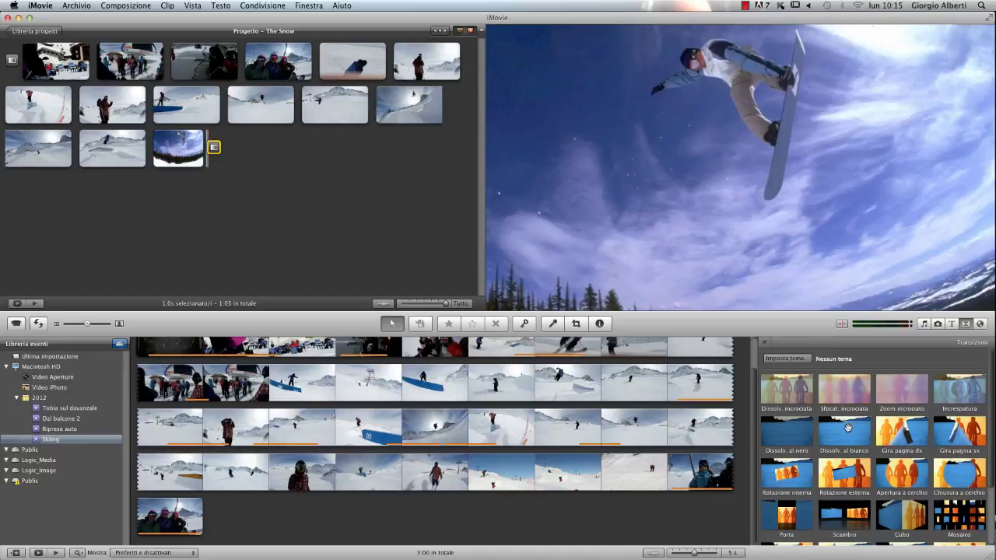
# Step: Add Dissolv. al bianco transitions after the blue rail clip and after the clip following it, previewing the first one
pyautogui.moveTo(842, 431); pyautogui.dragTo(224, 105)
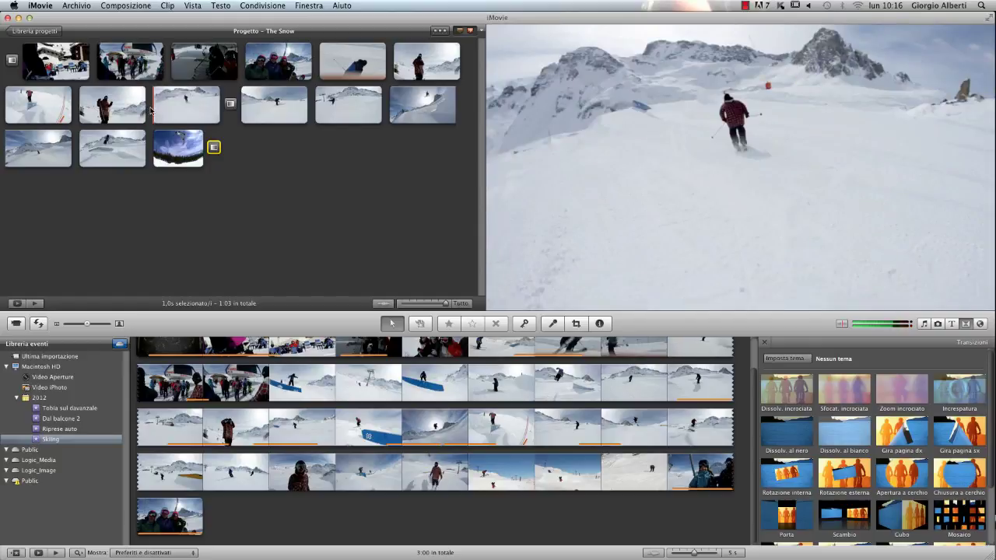
pyautogui.press('space')
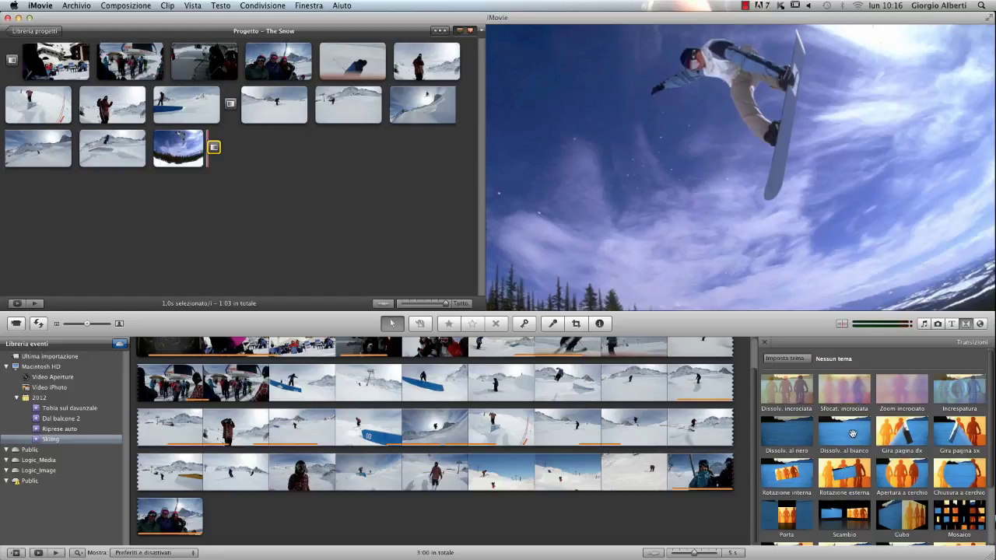
pyautogui.moveTo(853, 433)
pyautogui.mouseDown()
pyautogui.moveTo(755, 321)
pyautogui.moveTo(309, 106)
pyautogui.mouseUp()
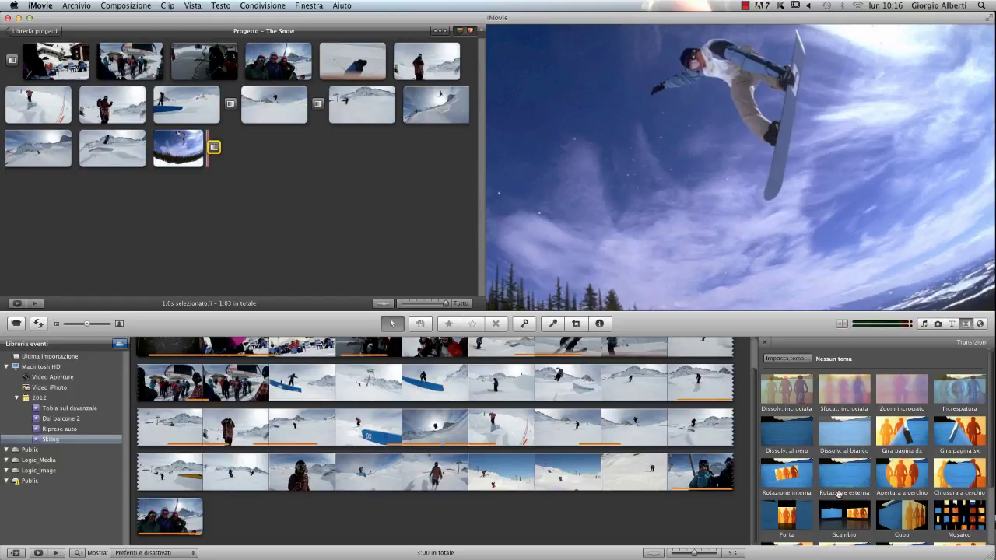
# Step: Keep Nessun tema as the project theme and enable automatic adding of Dissolv. incrociata transitions
pyautogui.click(785, 359)
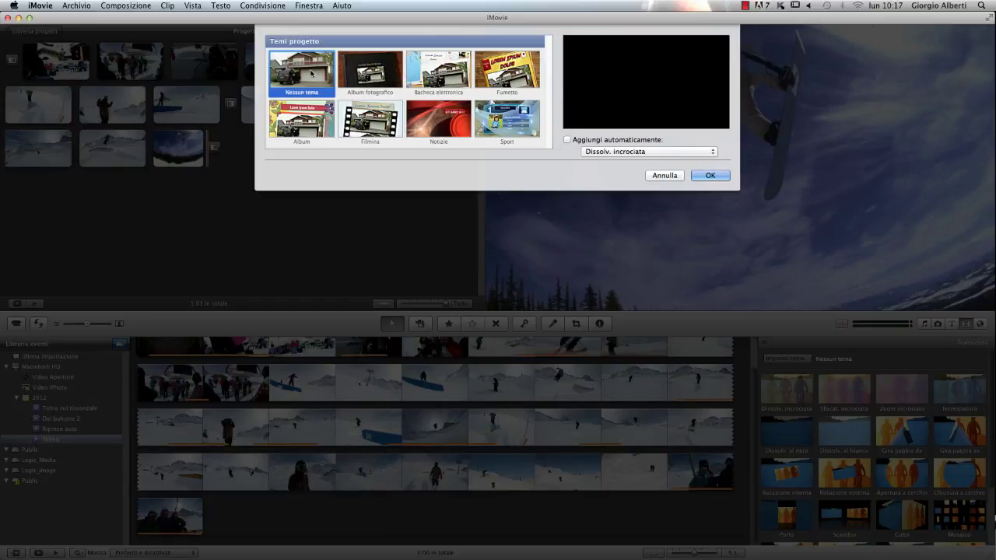
pyautogui.click(567, 141)
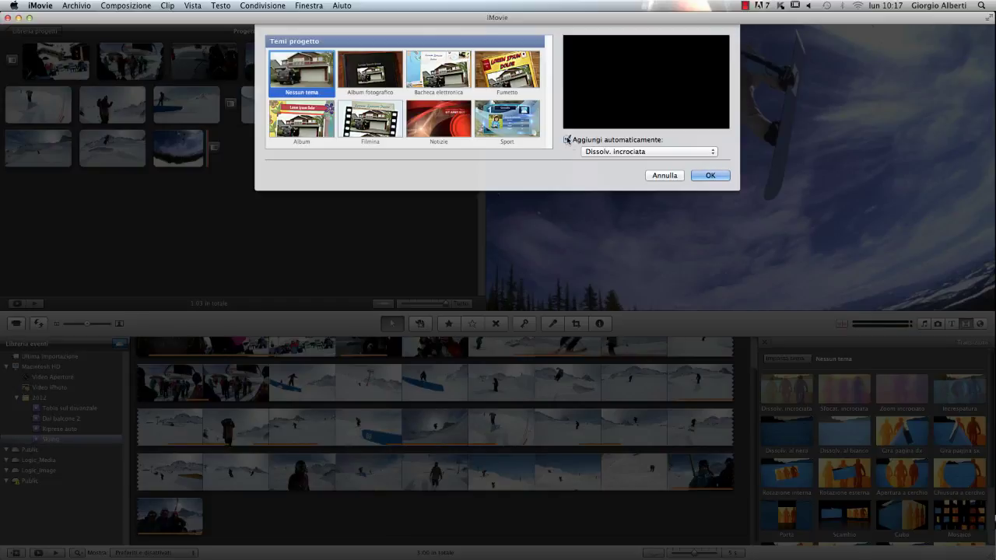
pyautogui.click(621, 152)
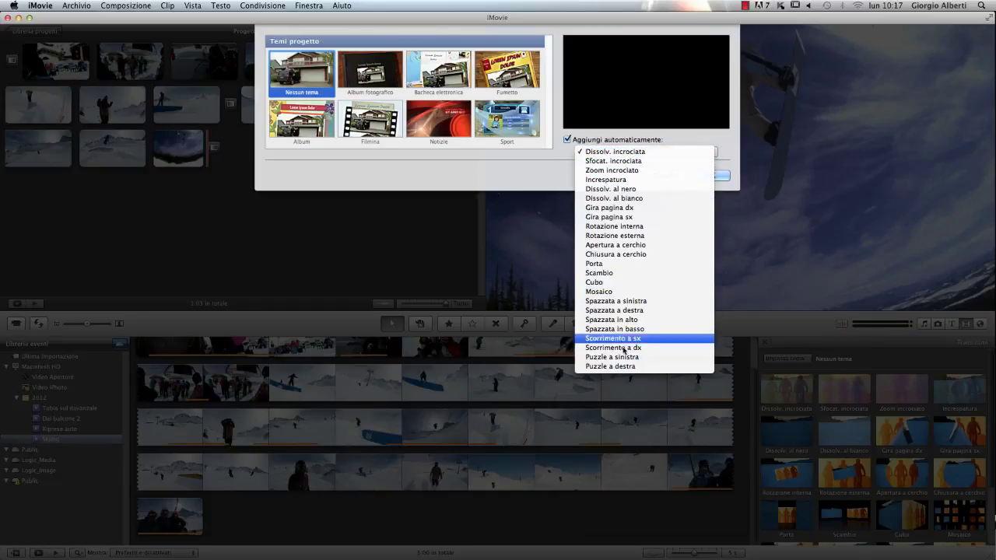
pyautogui.click(560, 152)
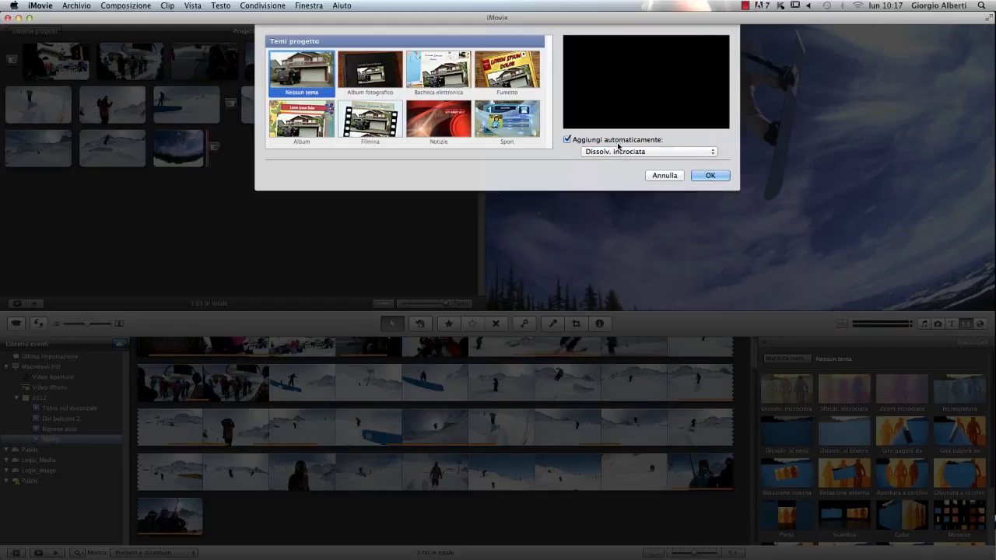
pyautogui.click(710, 176)
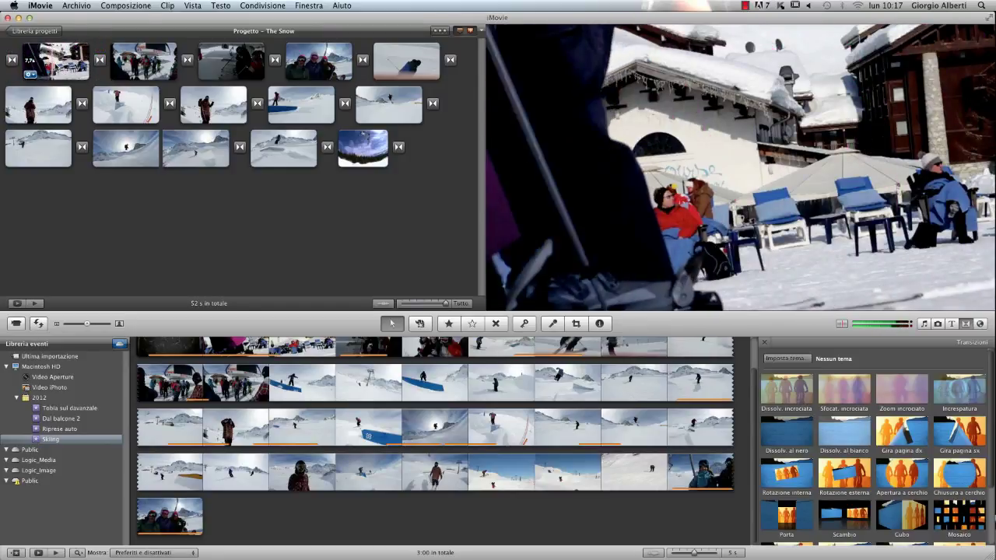
# Step: Skim the automatically added transitions between the clips and play the project from the beginning
pyautogui.moveTo(94, 70)
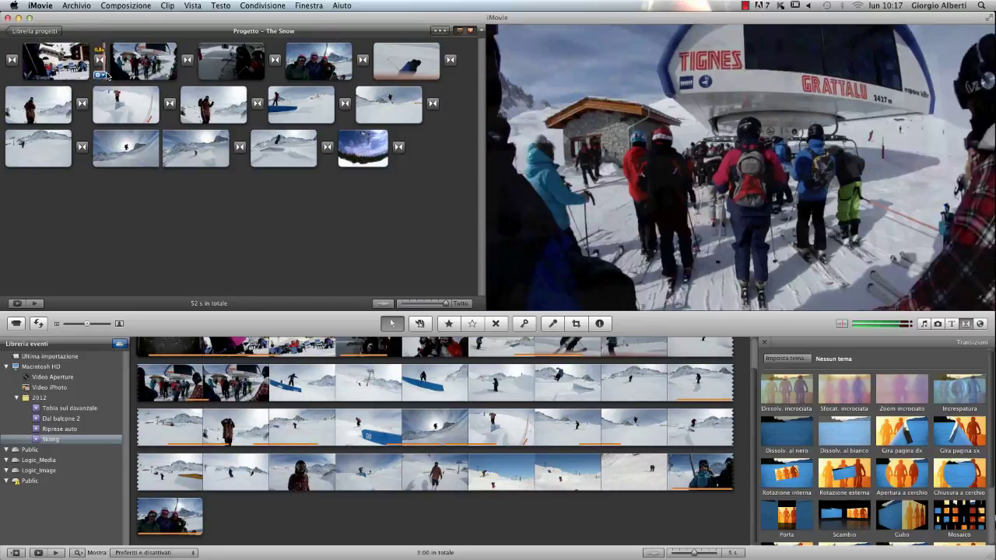
pyautogui.moveTo(12, 58)
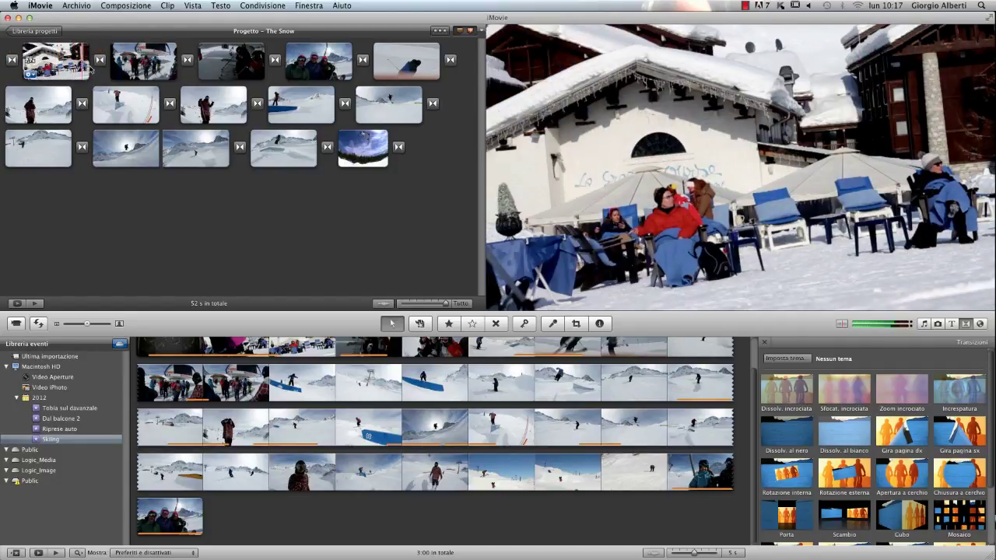
pyautogui.moveTo(187, 68)
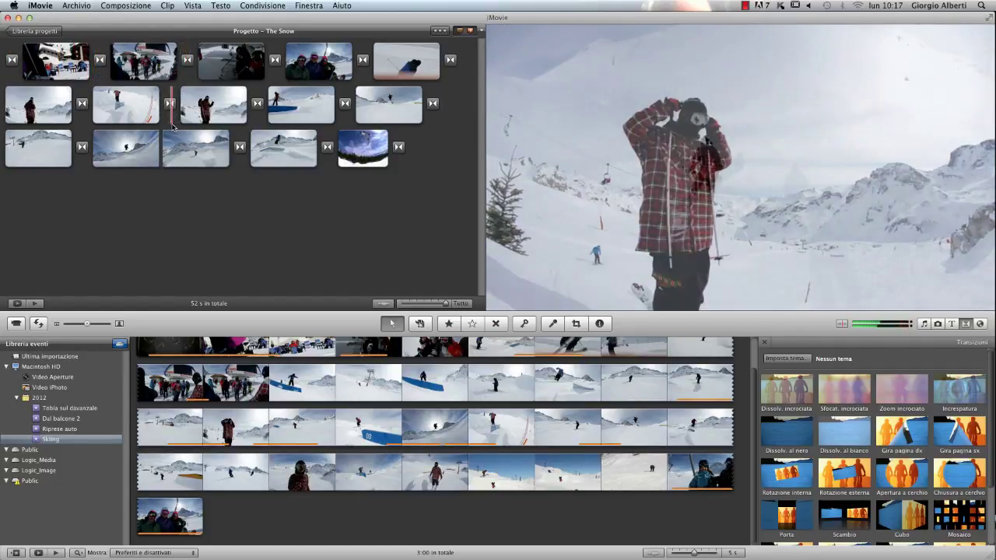
pyautogui.moveTo(168, 145)
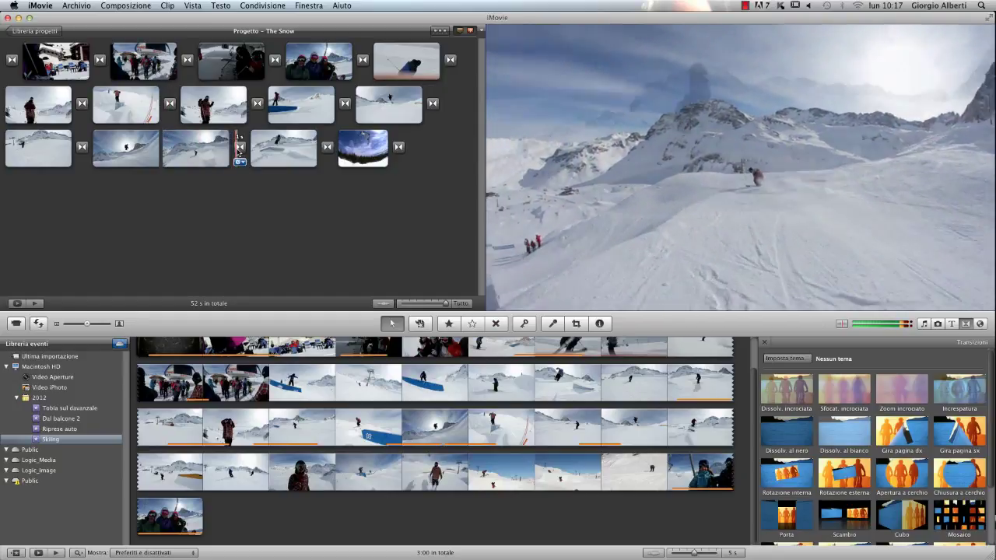
pyautogui.moveTo(257, 156)
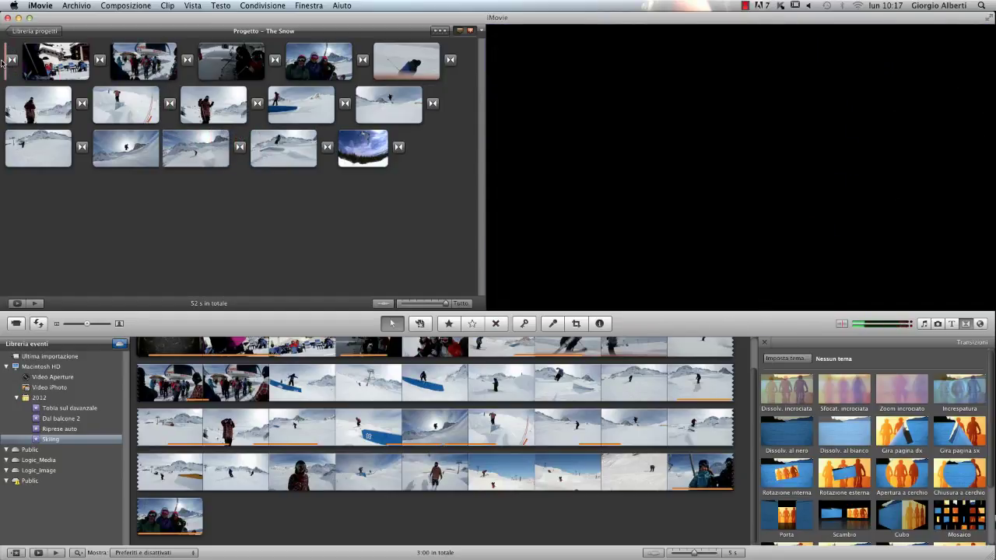
pyautogui.press('space')
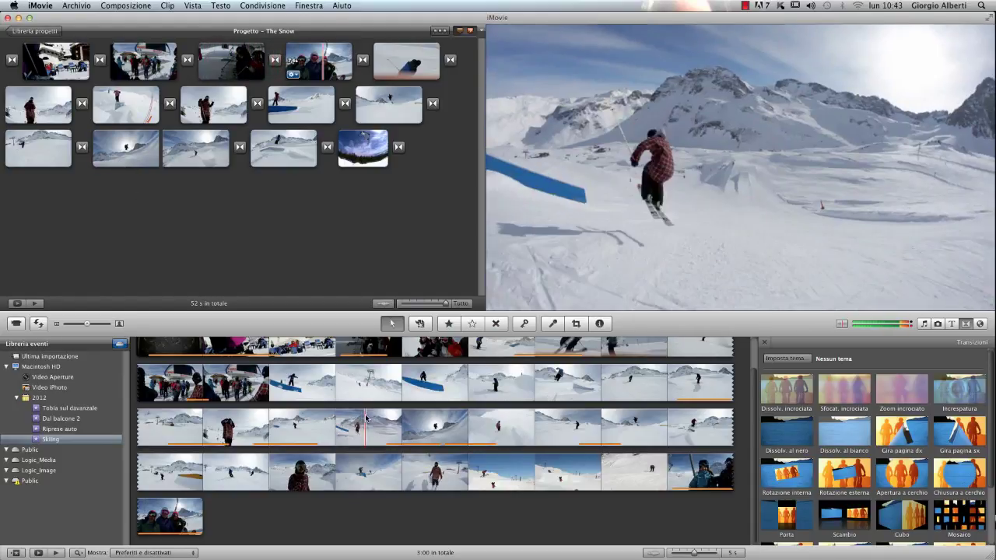
# Step: Try appending the blue rail segment and a ski jump segment from the Skiing event to the project, and undo both additions
pyautogui.click(350, 383)
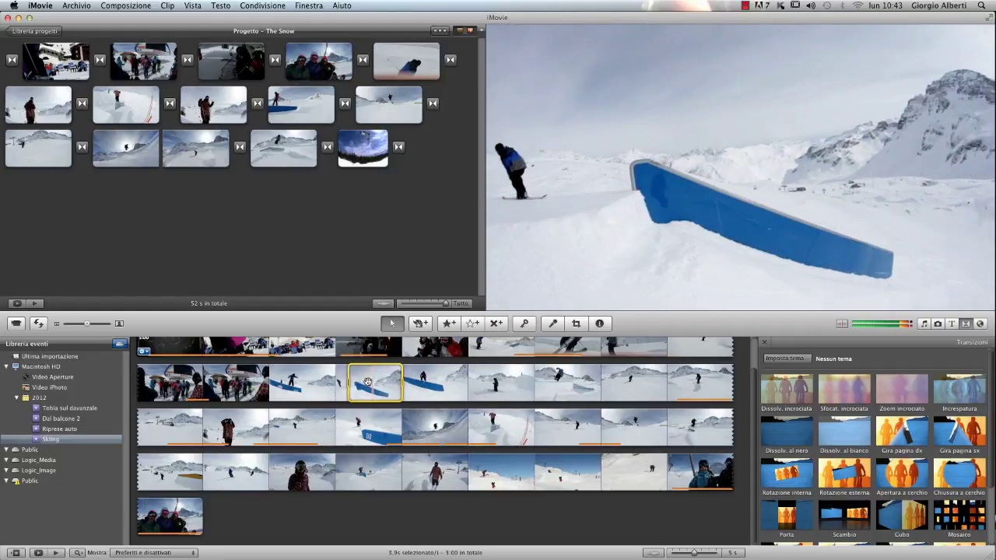
pyautogui.moveTo(373, 383); pyautogui.dragTo(413, 151)
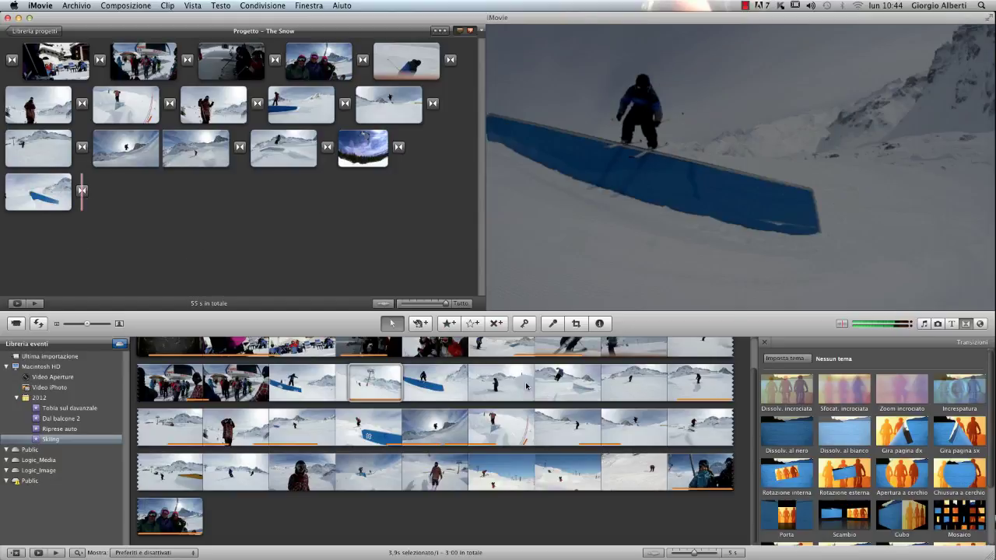
pyautogui.moveTo(524, 384); pyautogui.dragTo(125, 196)
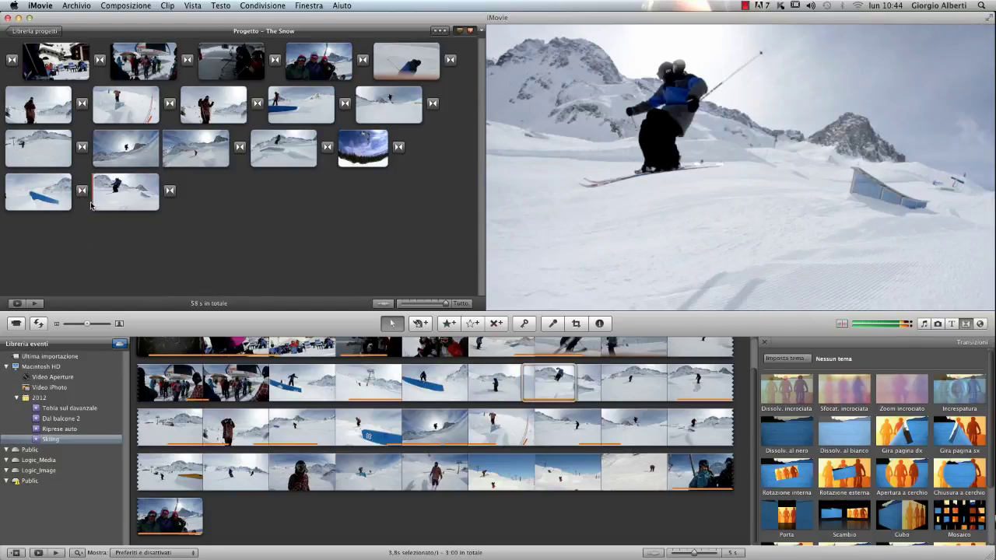
pyautogui.press('super+z')
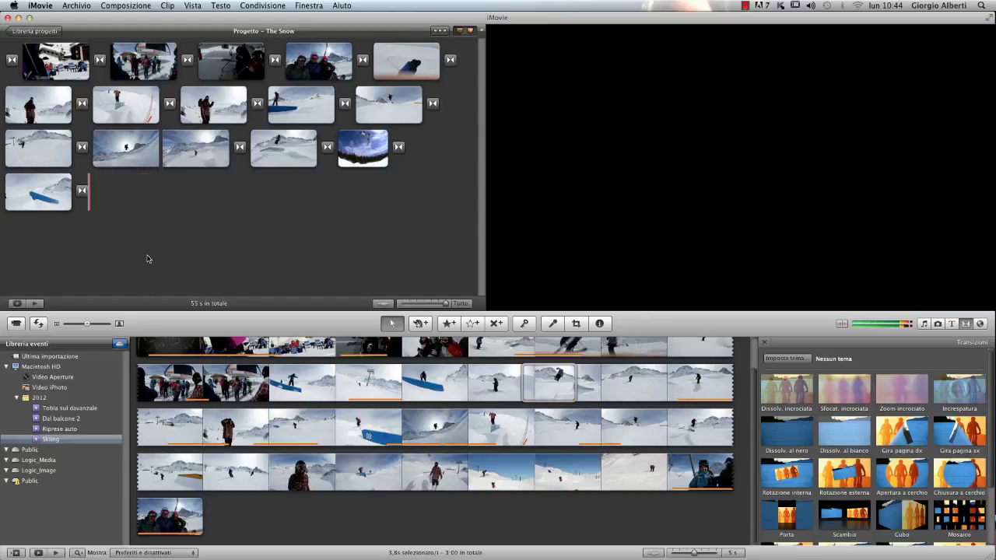
pyautogui.press('super+z')
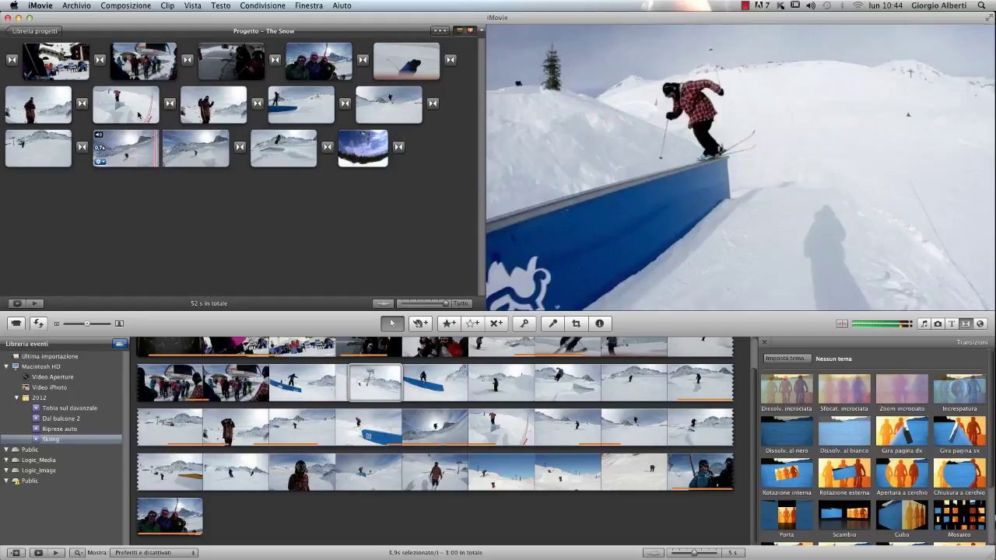
# Step: Play the project, undo the automatic transitions to compare the clips without them, and restore the transitions
pyautogui.press('space')
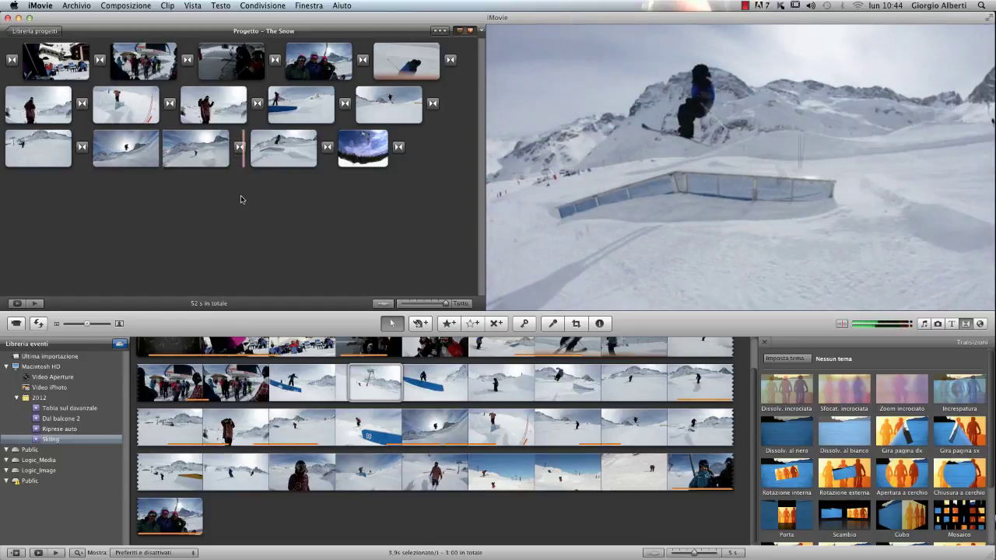
pyautogui.press('super+z')
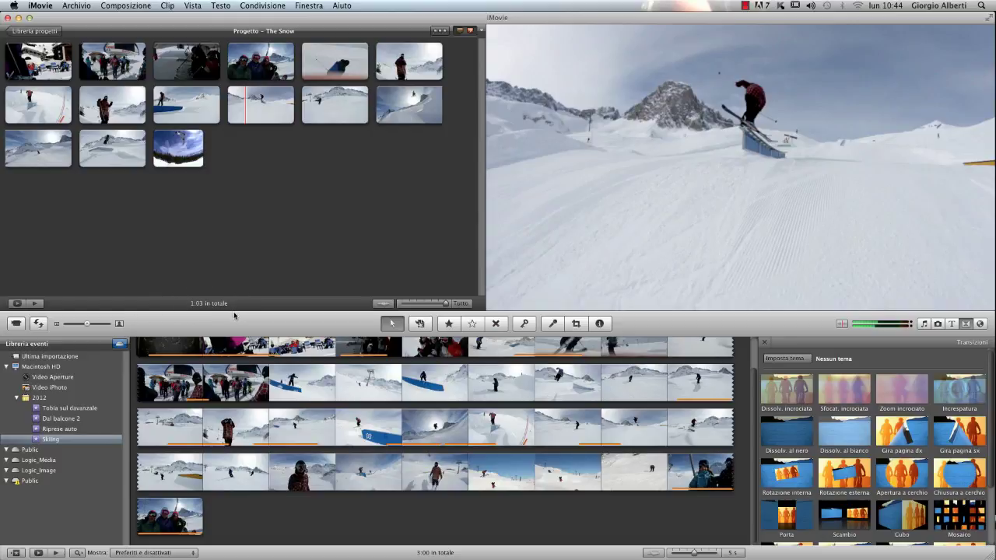
pyautogui.press('super+shift+z')
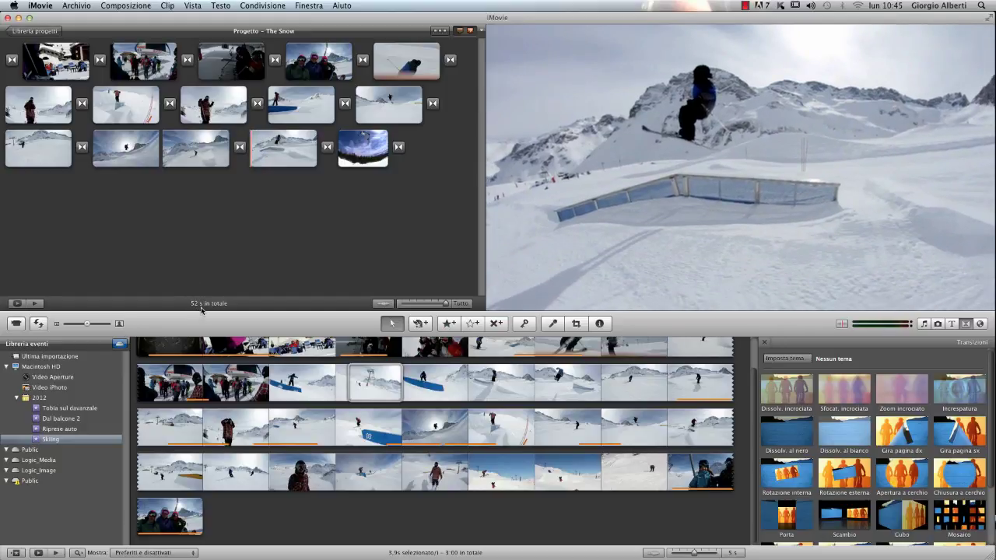
pyautogui.press('space')
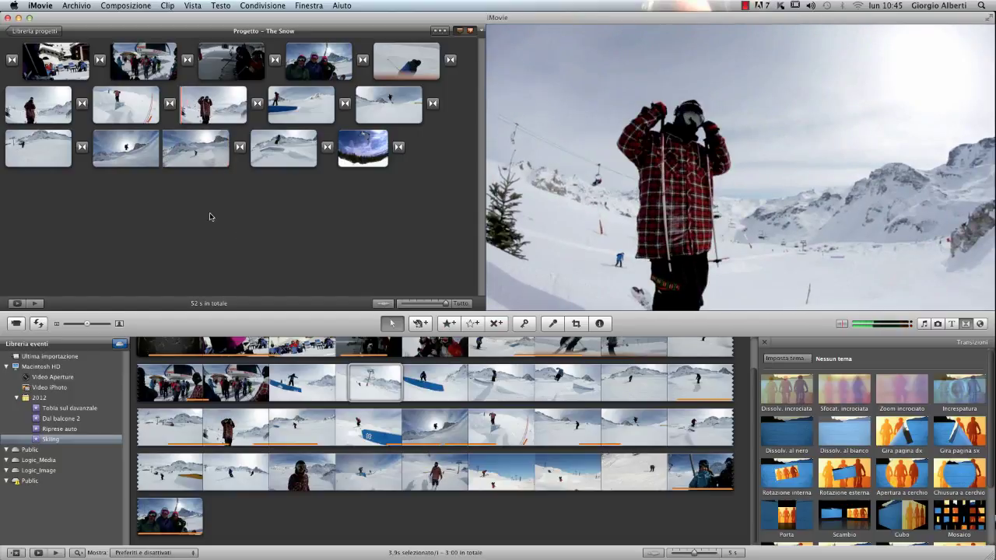
# Step: Try to replace the closing transition with Dissolv. al nero, keeping automatic transitions enabled
pyautogui.moveTo(401, 148)
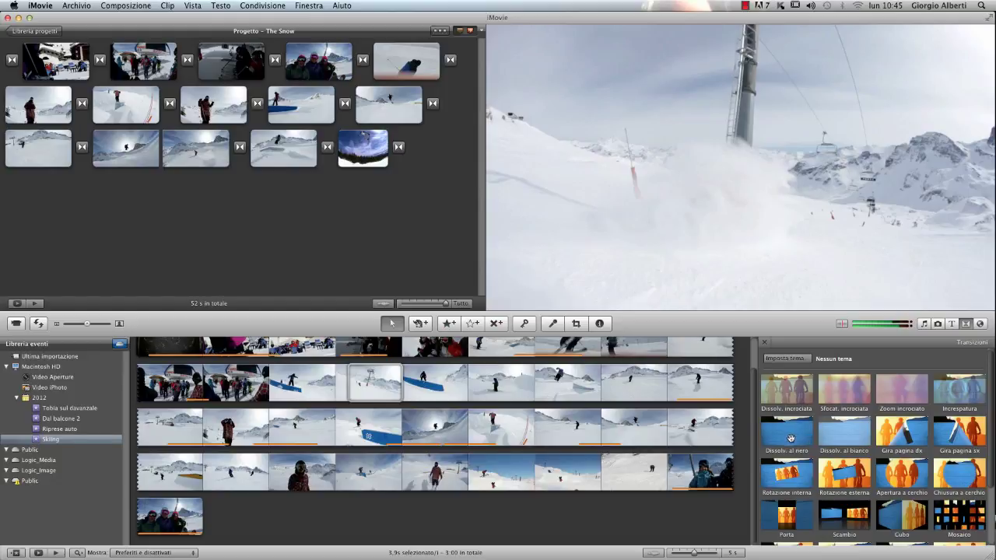
pyautogui.moveTo(793, 437); pyautogui.dragTo(400, 149)
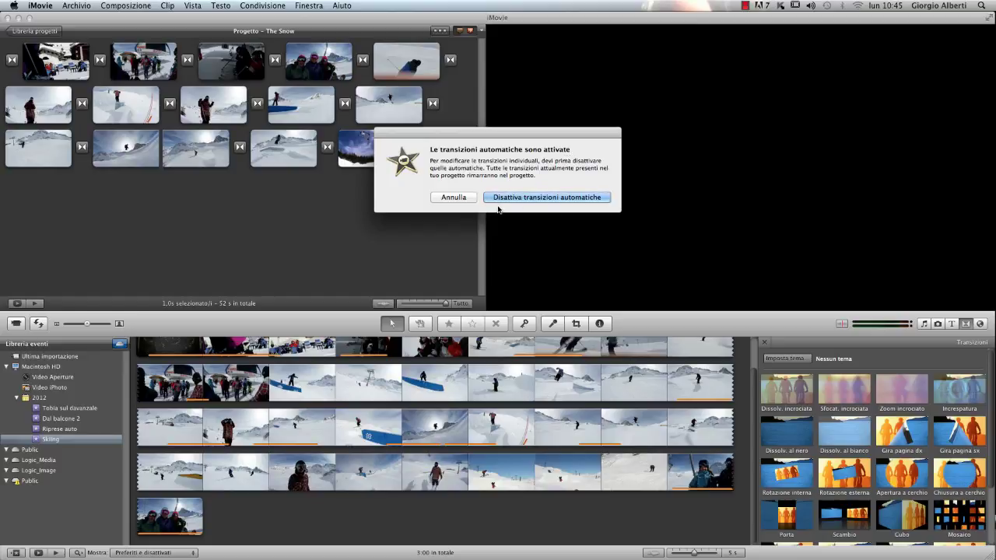
pyautogui.click(449, 199)
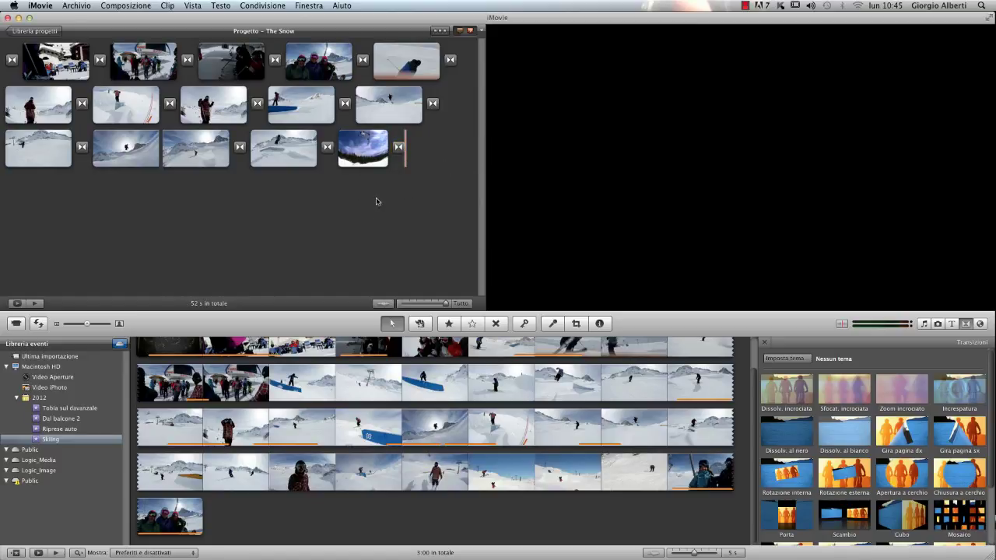
# Step: Turn off automatic adding of transitions in the theme settings, leaving the existing transitions in their current positions
pyautogui.click(784, 358)
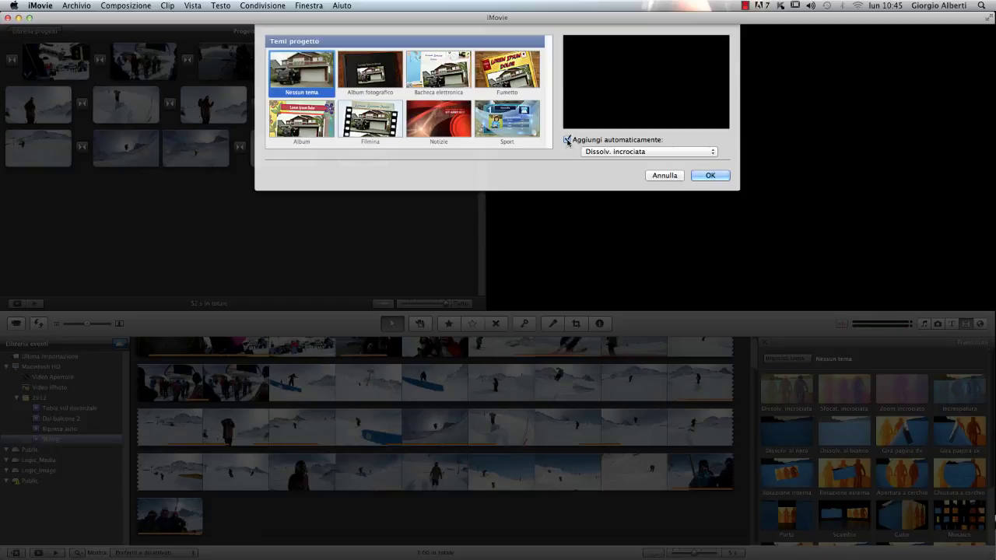
pyautogui.click(566, 140)
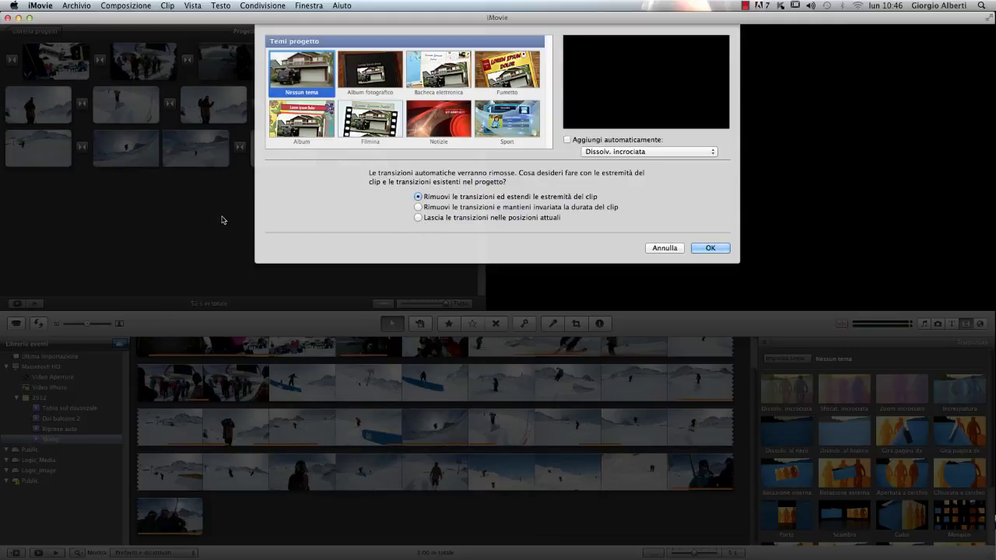
pyautogui.click(418, 219)
pyautogui.click(708, 248)
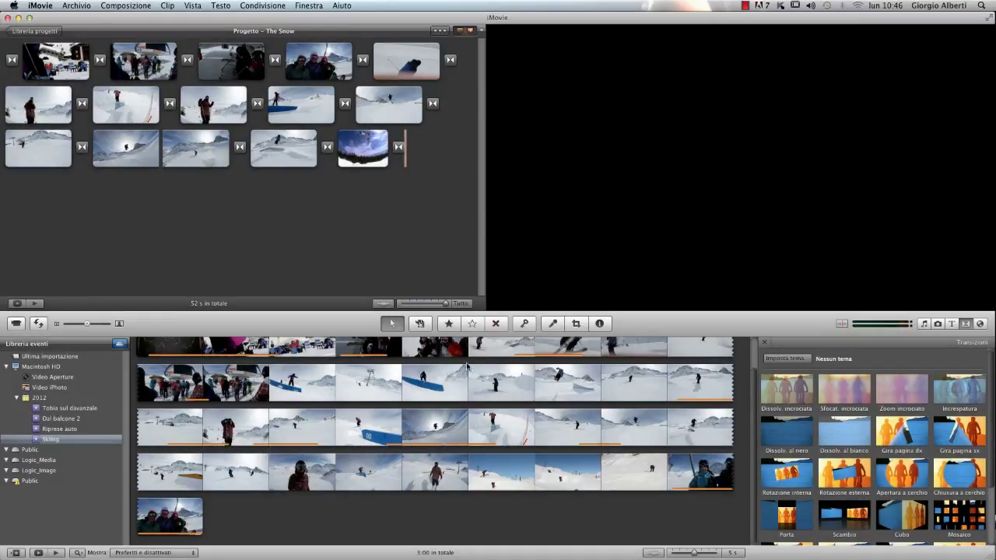
# Step: Try appending a segment of the skier in the blue jacket to the end of the project, and undo the addition
pyautogui.click(459, 383)
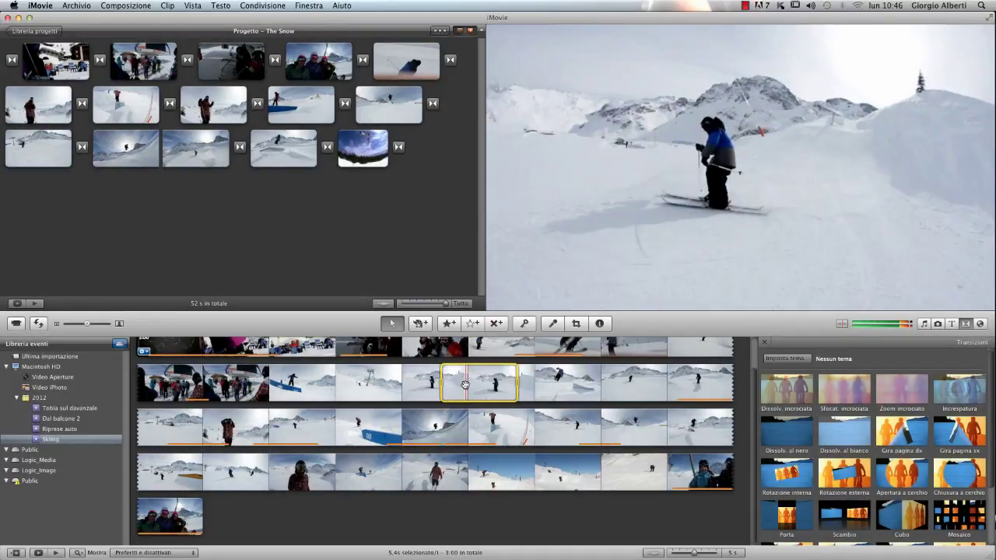
pyautogui.moveTo(462, 384); pyautogui.dragTo(432, 157)
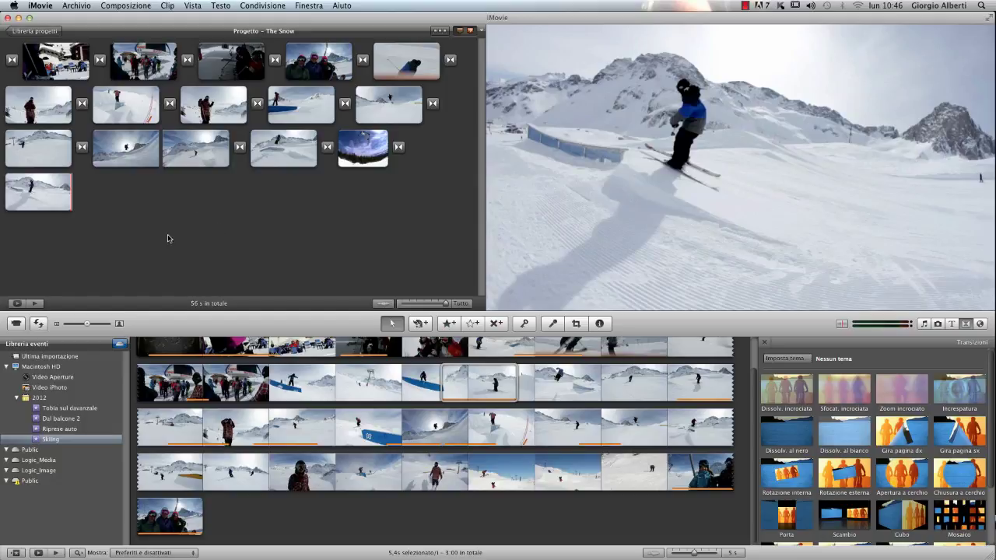
pyautogui.press('super+z')
# Step: Replace the project's closing and opening transitions with Dissolv. al nero
pyautogui.click(399, 148)
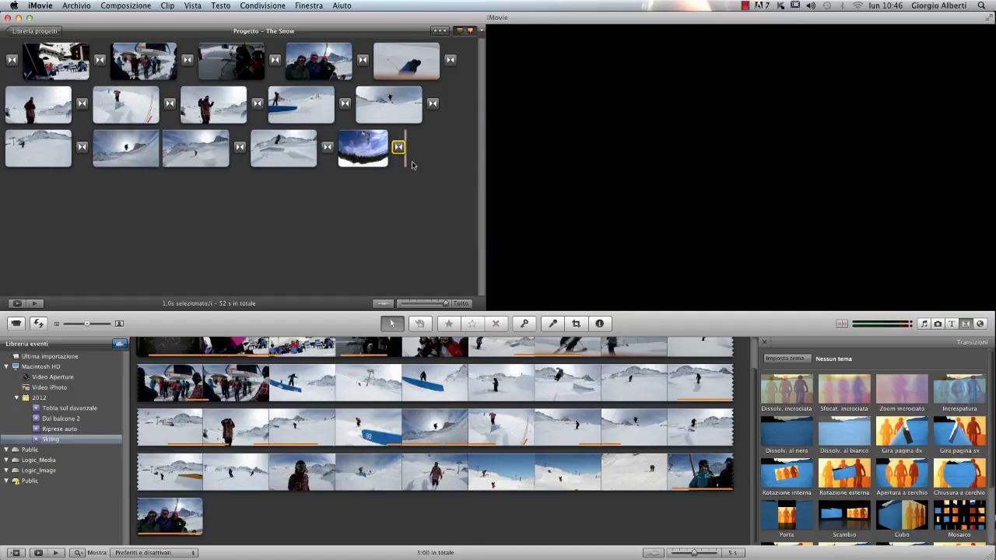
pyautogui.press('Delete')
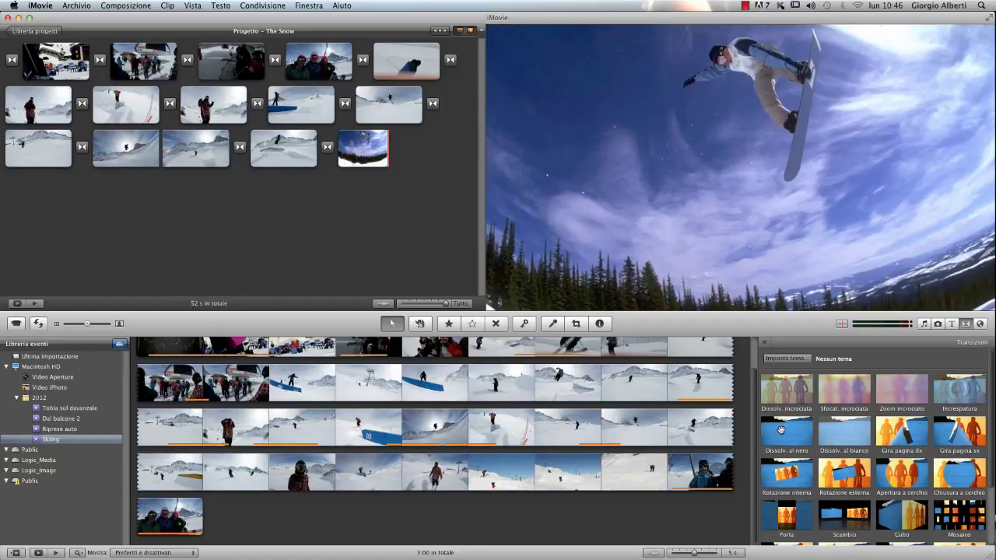
pyautogui.moveTo(786, 433); pyautogui.dragTo(421, 153)
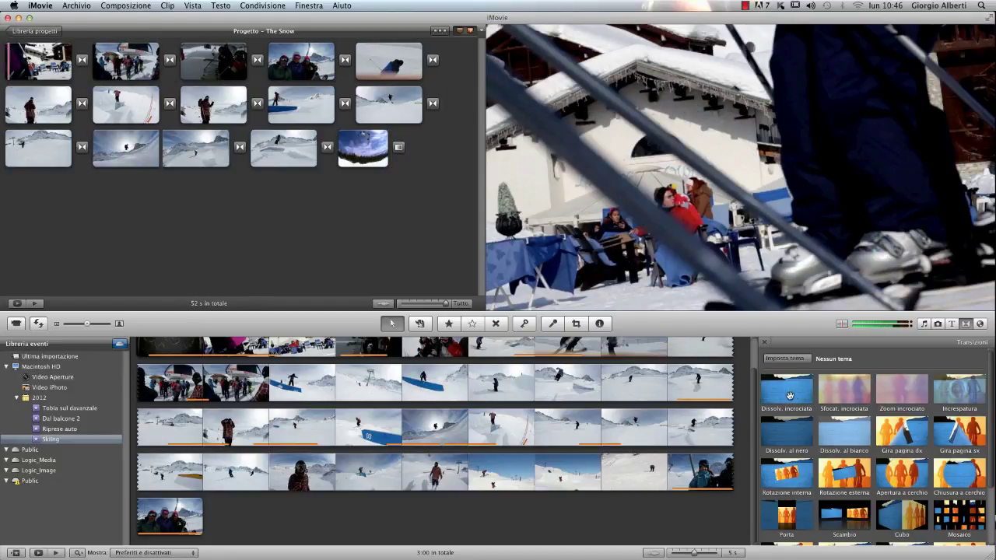
pyautogui.moveTo(782, 430); pyautogui.dragTo(3, 53)
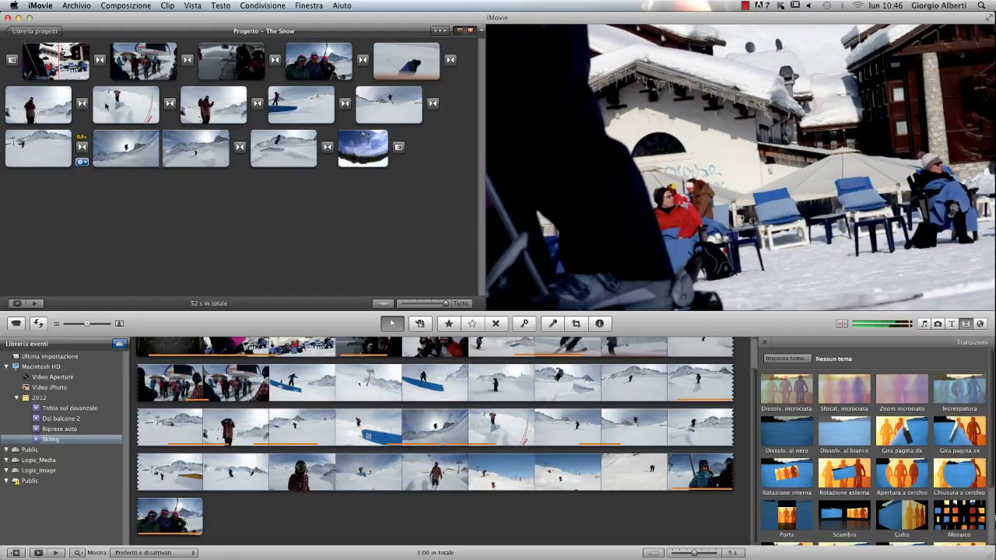
pyautogui.moveTo(102, 80)
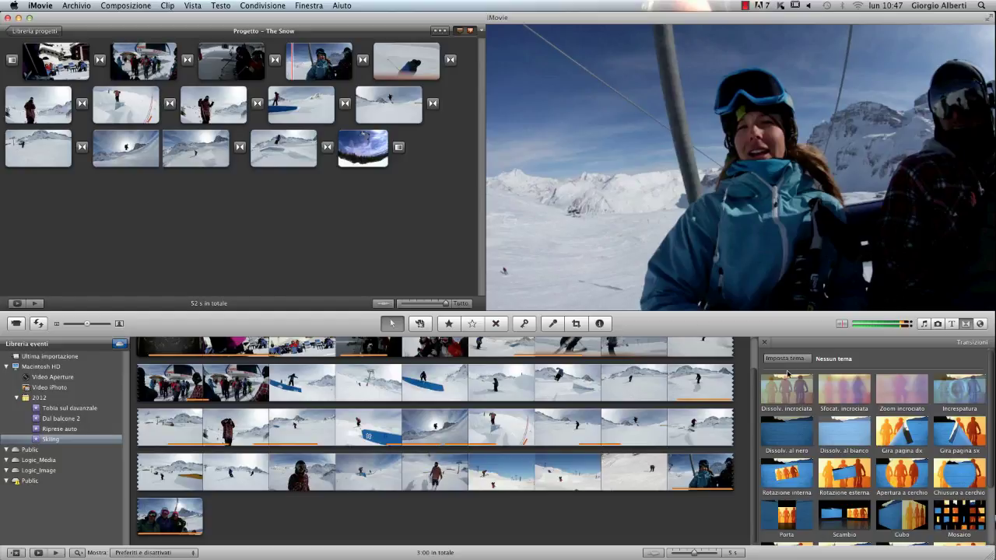
# Step: Apply the Bacheca elettronica theme to the project with transitions and titles added automatically
pyautogui.scroll(3, 753, 392)
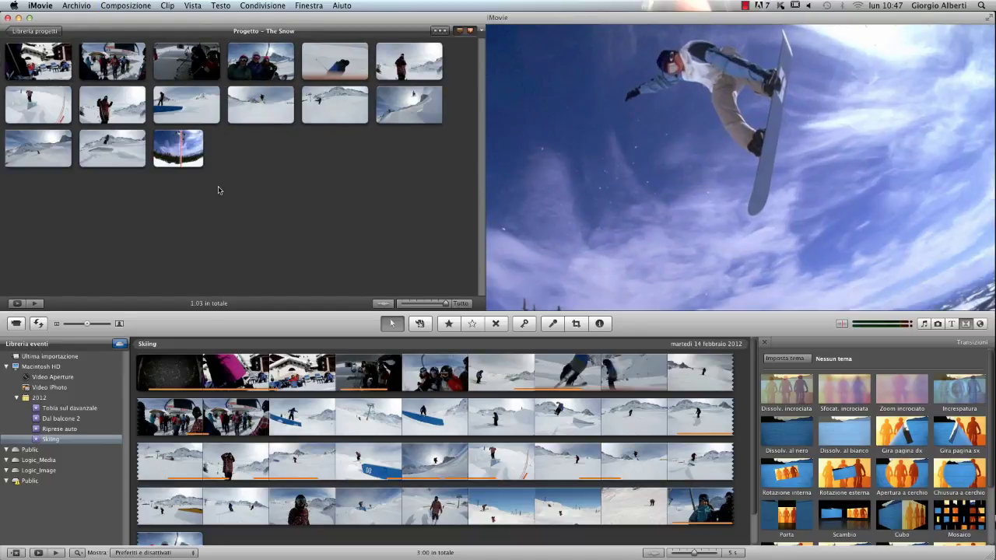
pyautogui.click(809, 366)
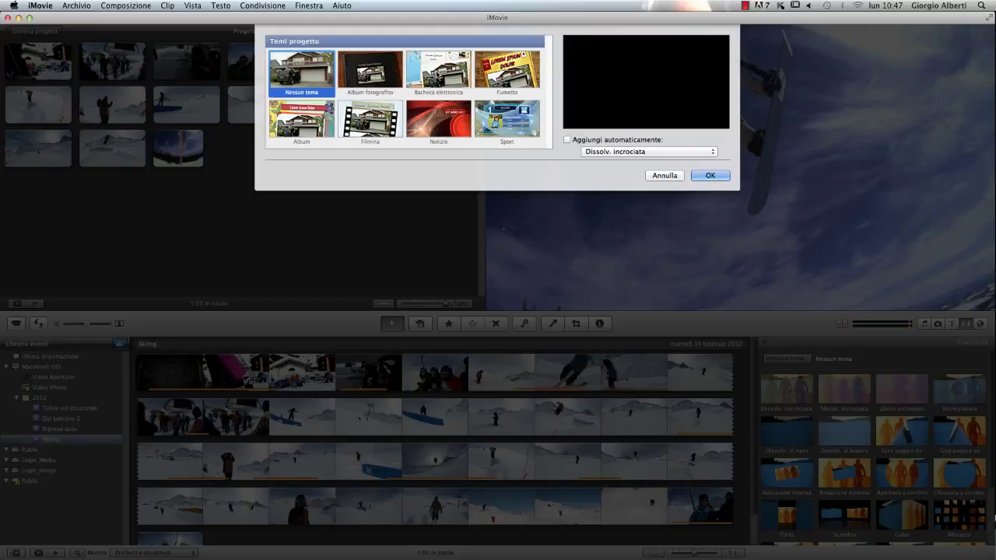
pyautogui.click(438, 74)
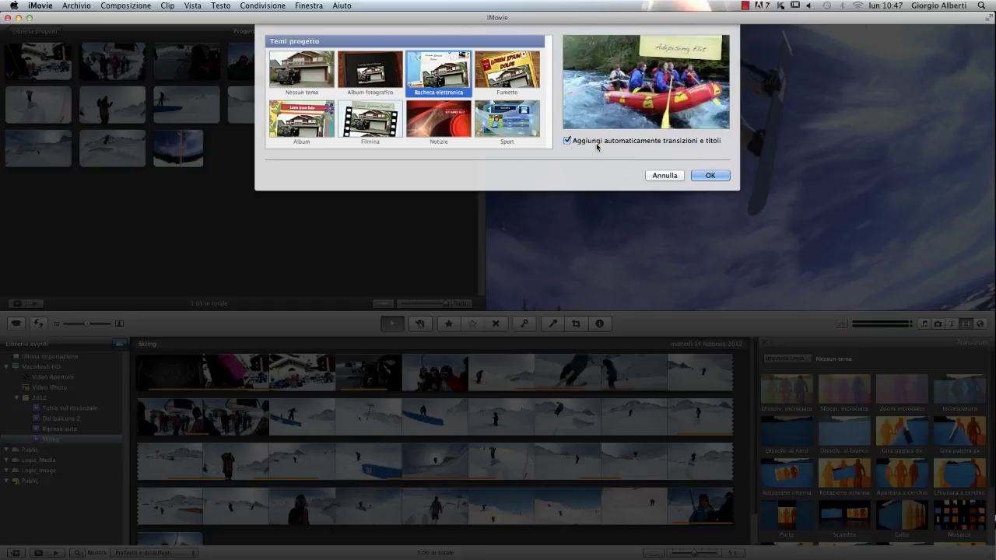
pyautogui.click(708, 175)
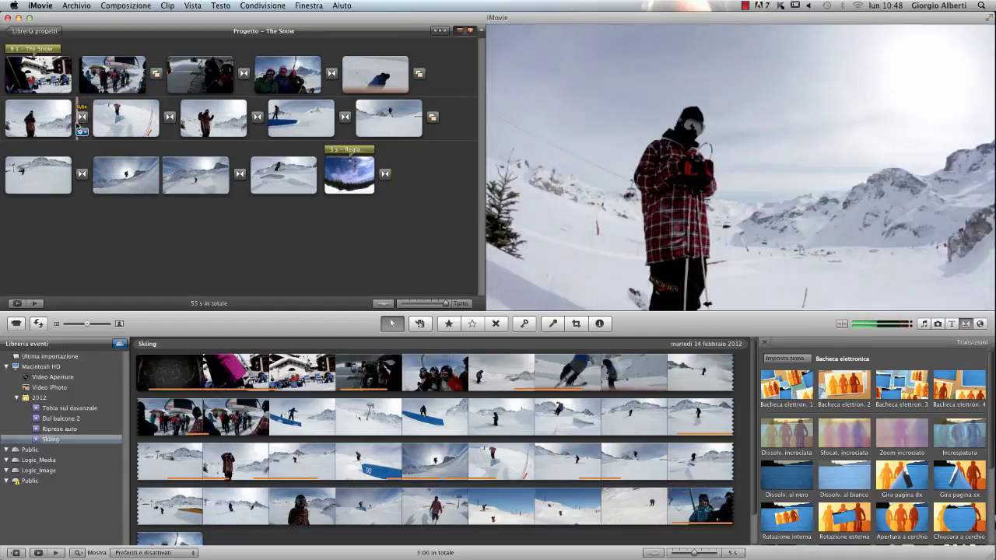
# Step: Add Bacheca elettron. 4 between the adjoining second and third clips of the last row, disabling automatic transitions, and play it
pyautogui.moveTo(77, 127)
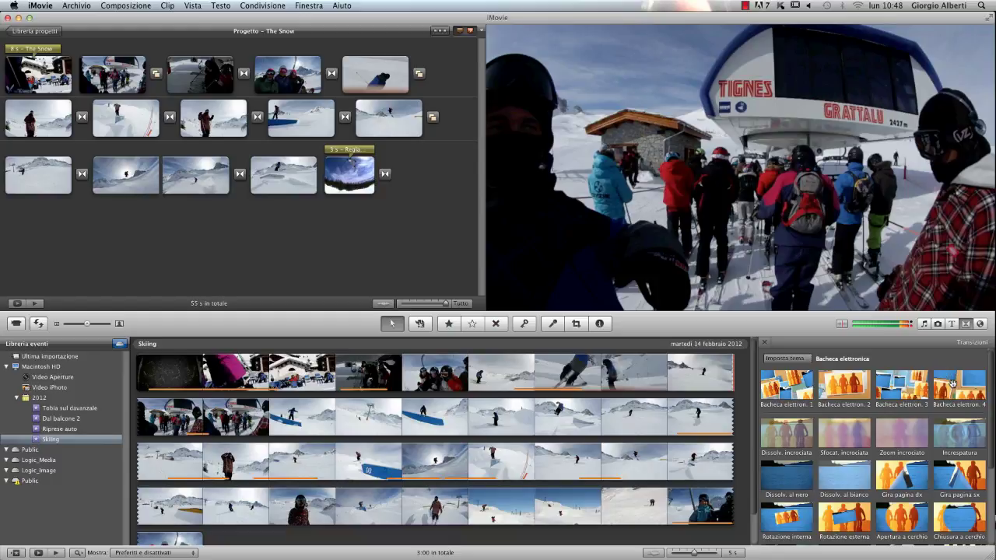
pyautogui.moveTo(935, 378)
pyautogui.mouseDown()
pyautogui.moveTo(549, 225)
pyautogui.moveTo(159, 175)
pyautogui.mouseUp()
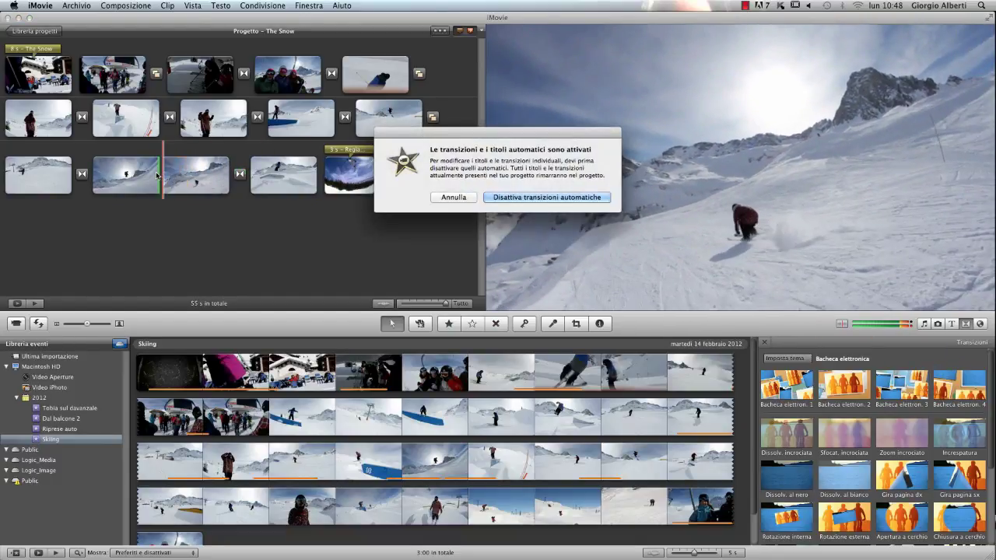
pyautogui.click(518, 199)
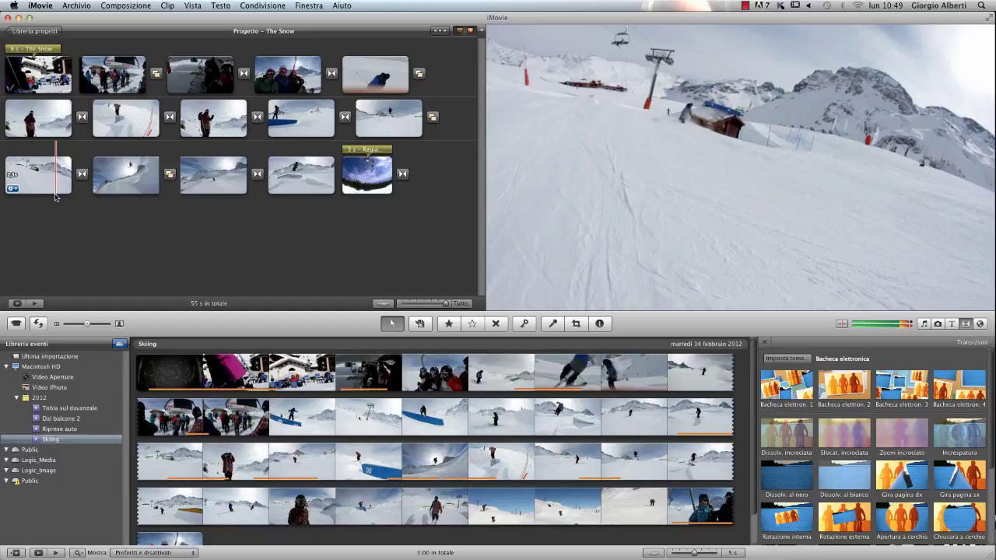
pyautogui.press('space')
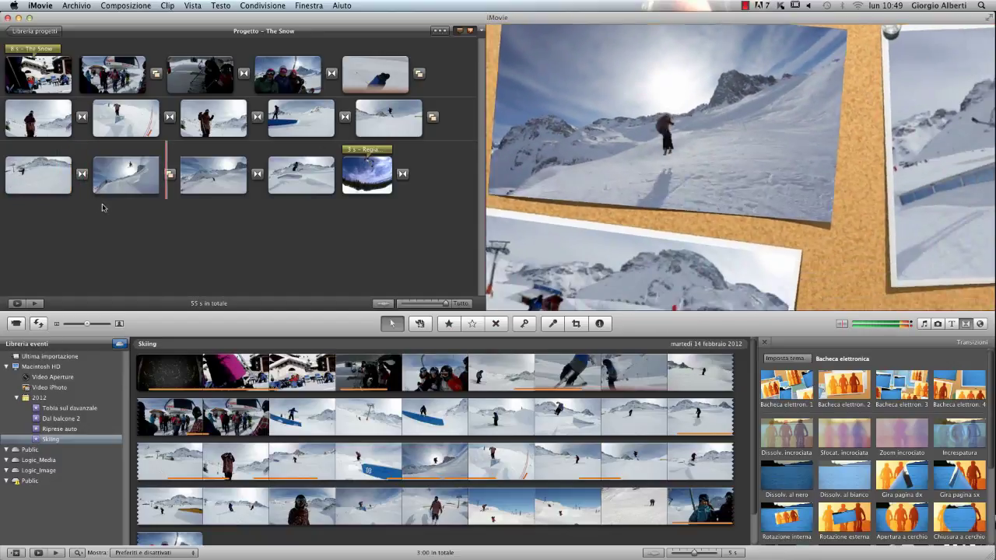